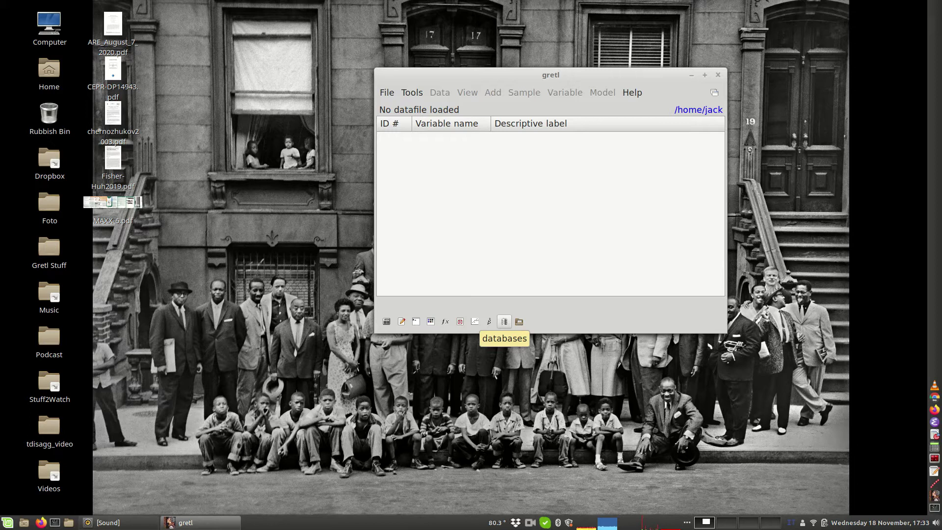
Open the fedstl database's series list and locate the indpro series
left_click(504, 322)
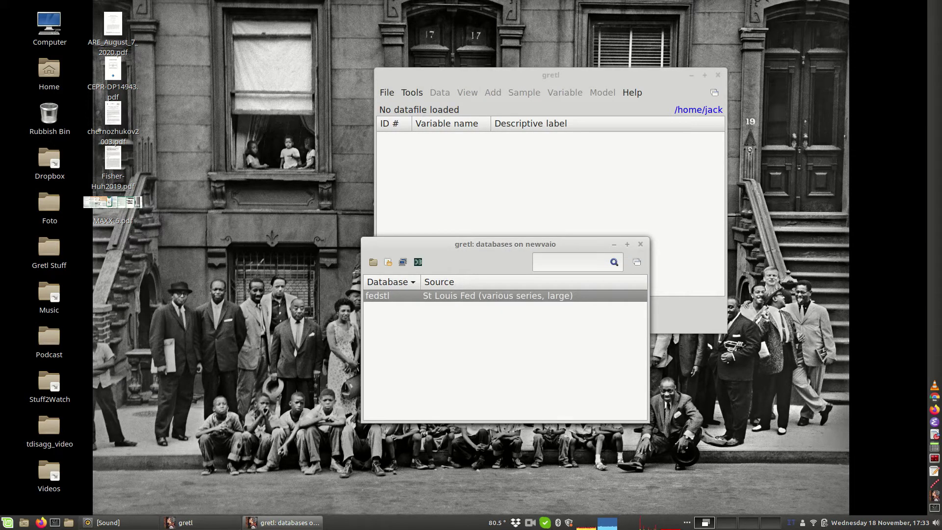
key("Return")
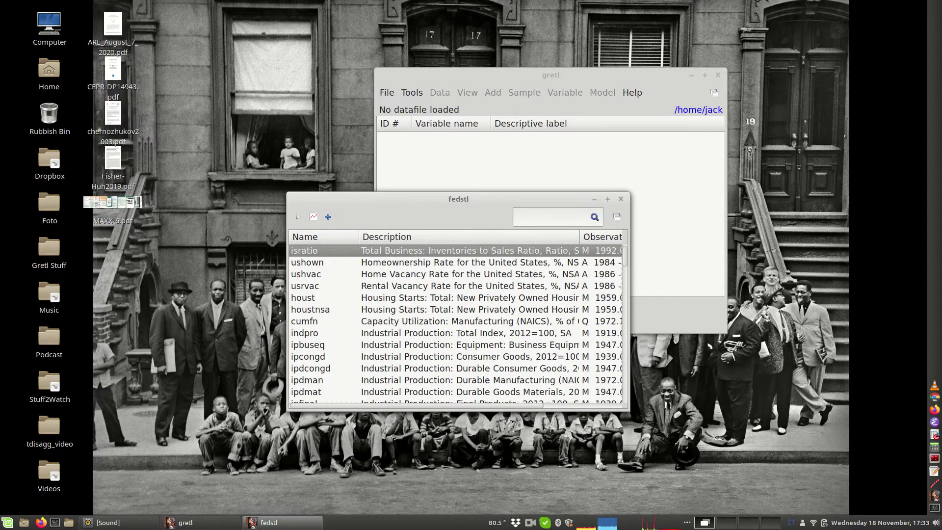
left_click_drag(458, 199, 314, 61)
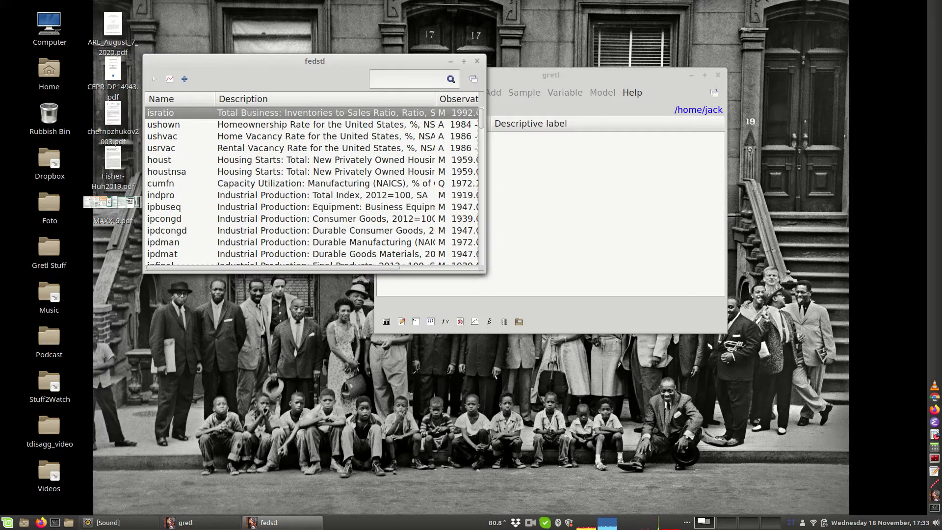
type("indpro")
key("Return")
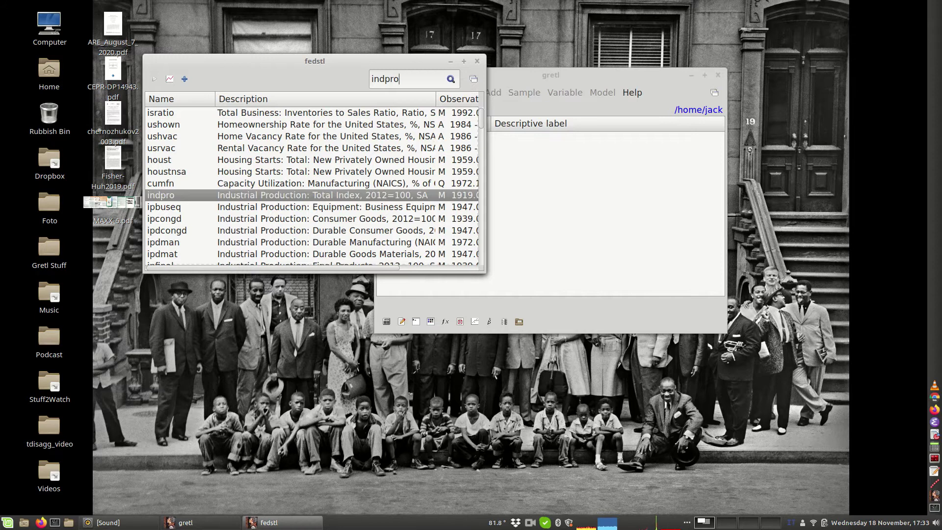
Import indpro into a new monthly dataset covering 1919:01–2020:09
left_click_drag(314, 61, 234, 123)
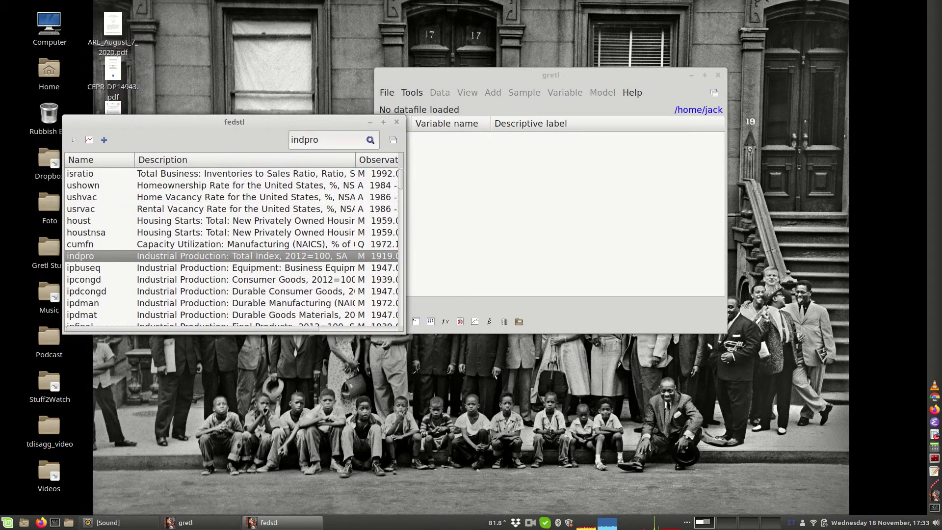
right_click(166, 257)
left_click(186, 296)
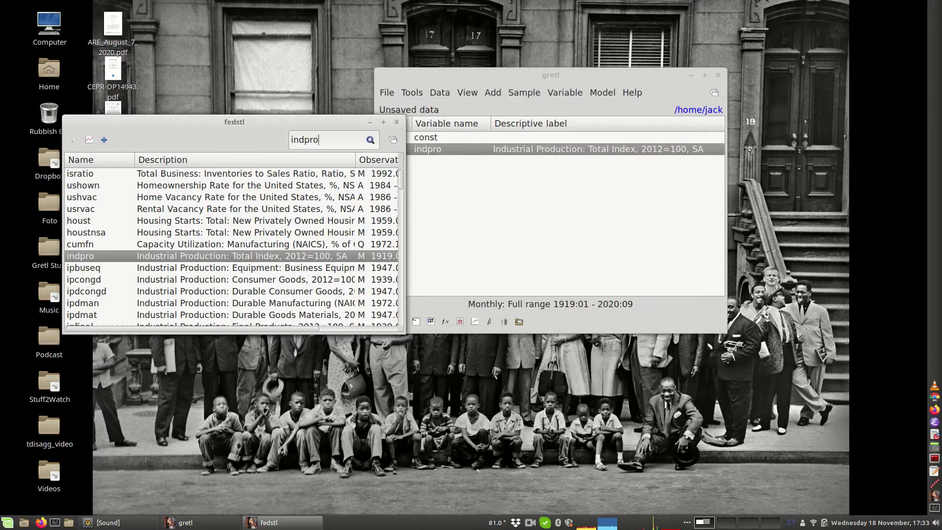
left_click_drag(550, 75, 592, 72)
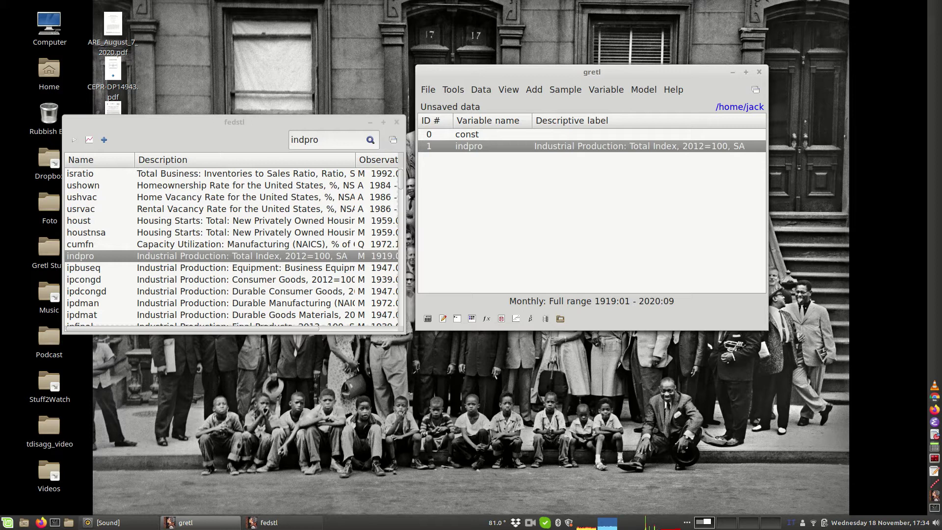
Find gdp in fedstl and import it as quarterly data, declining disaggregation for now
key("alt+Tab")
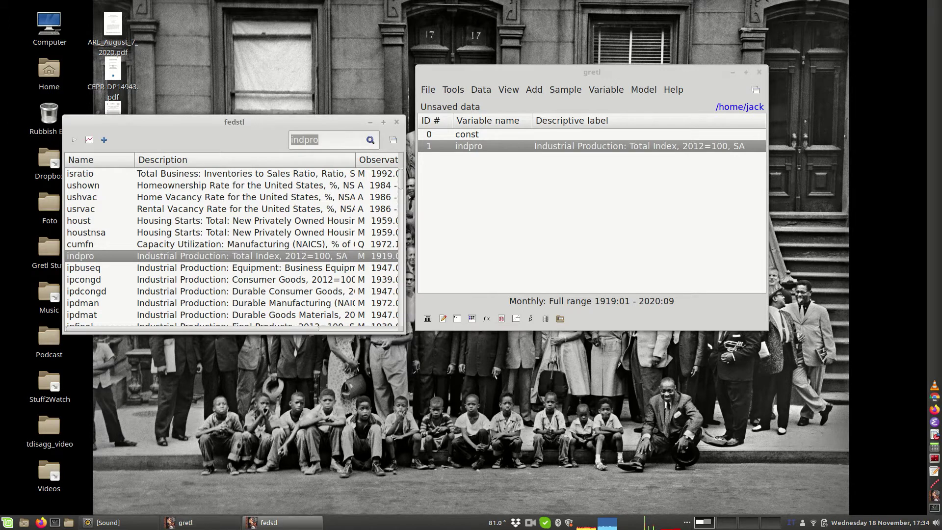
type("gdp")
key("Return")
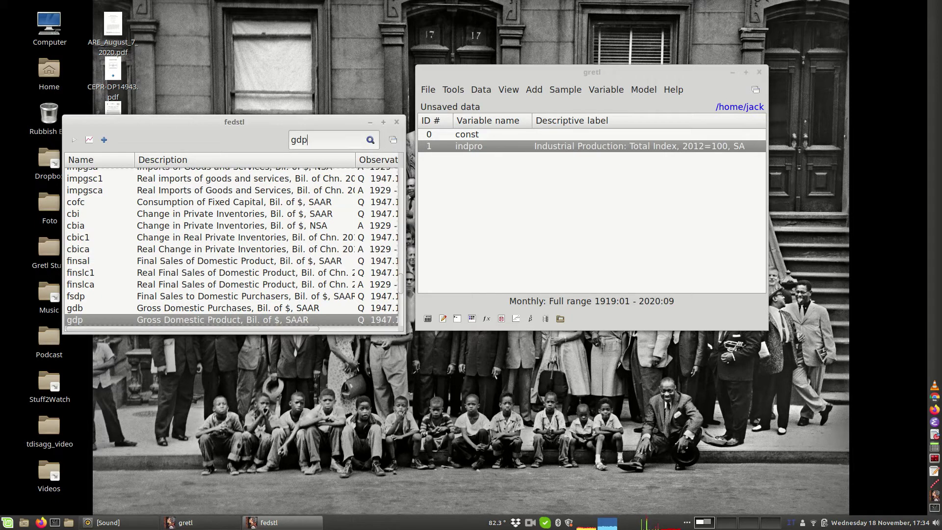
right_click(228, 320)
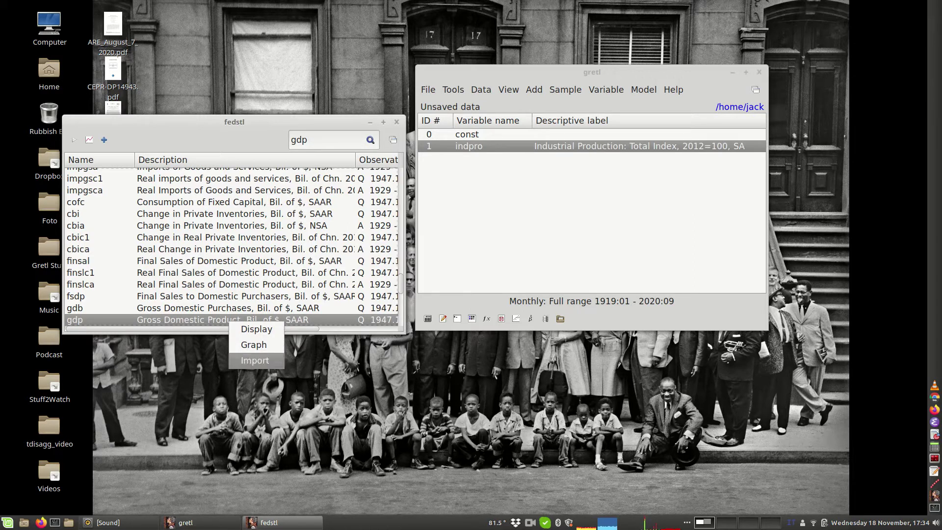
key("Return")
left_click_drag(236, 335, 366, 339)
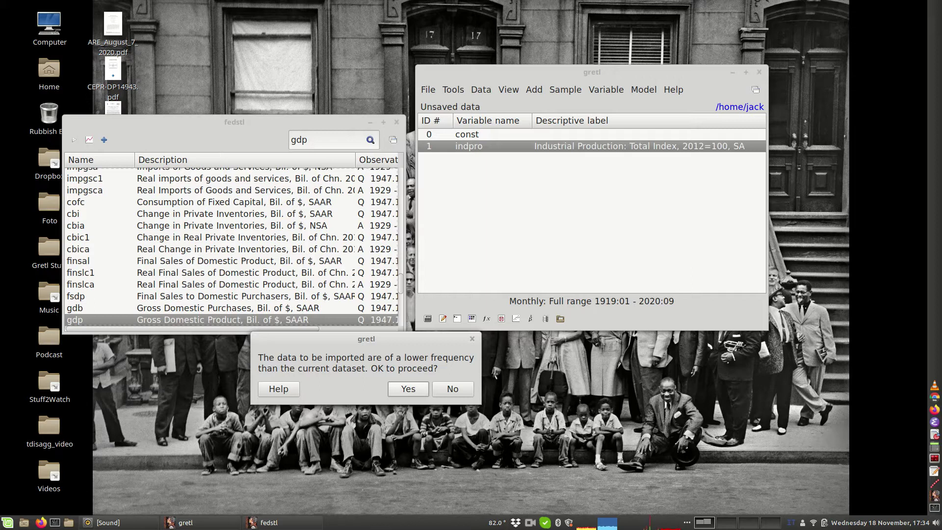
key("Return")
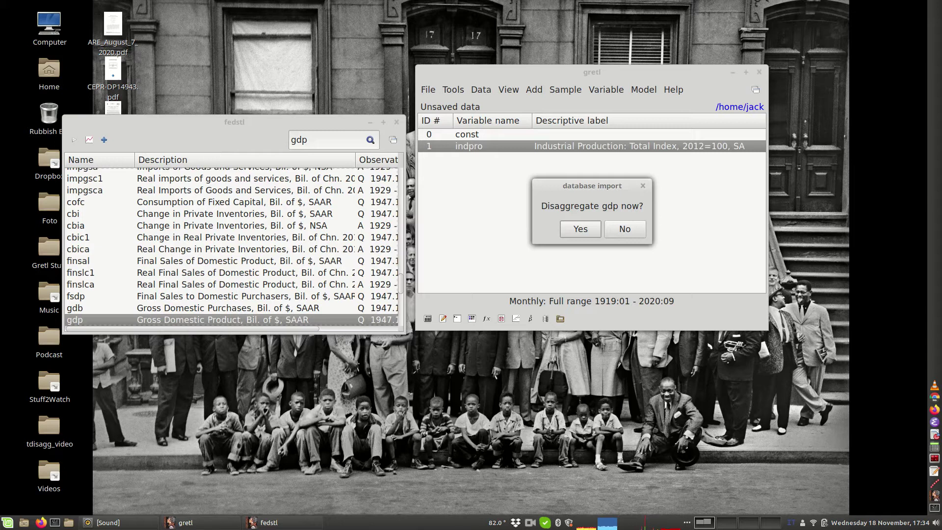
left_click(625, 229)
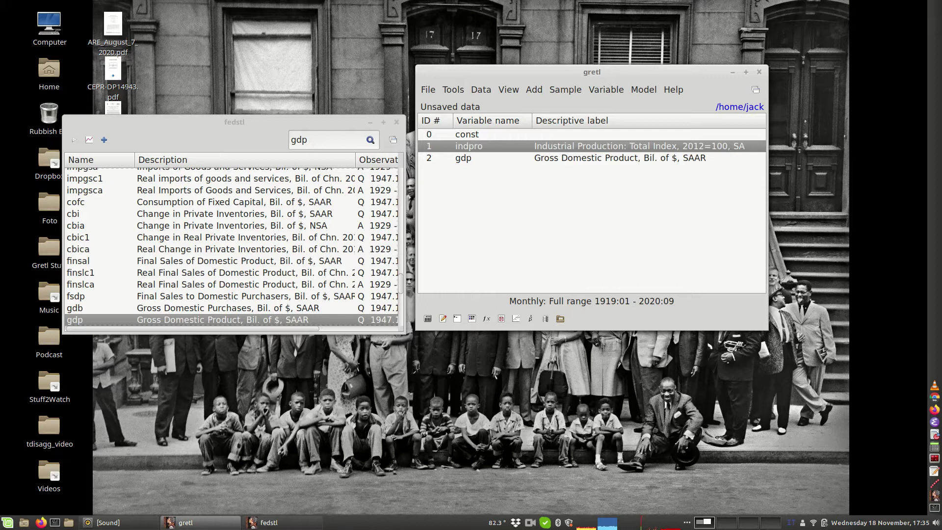
left_click(463, 158, "ctrl")
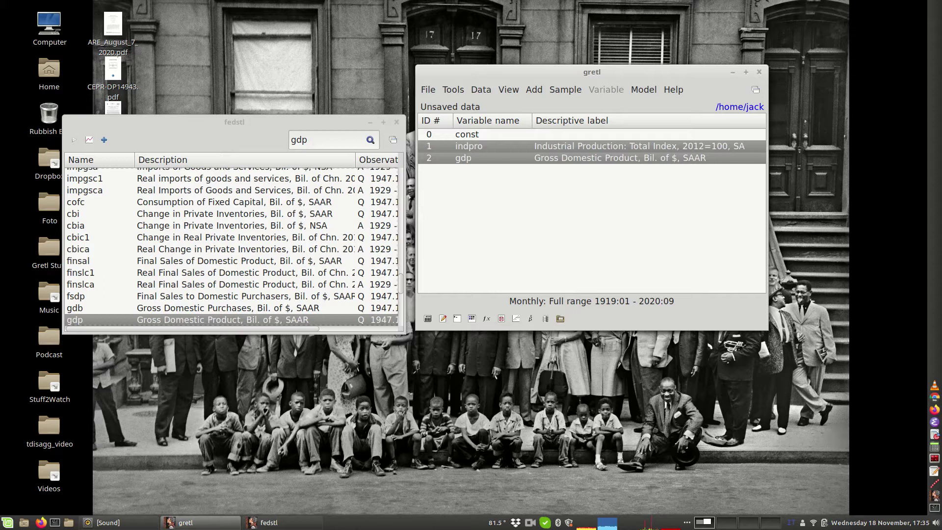
key("Return")
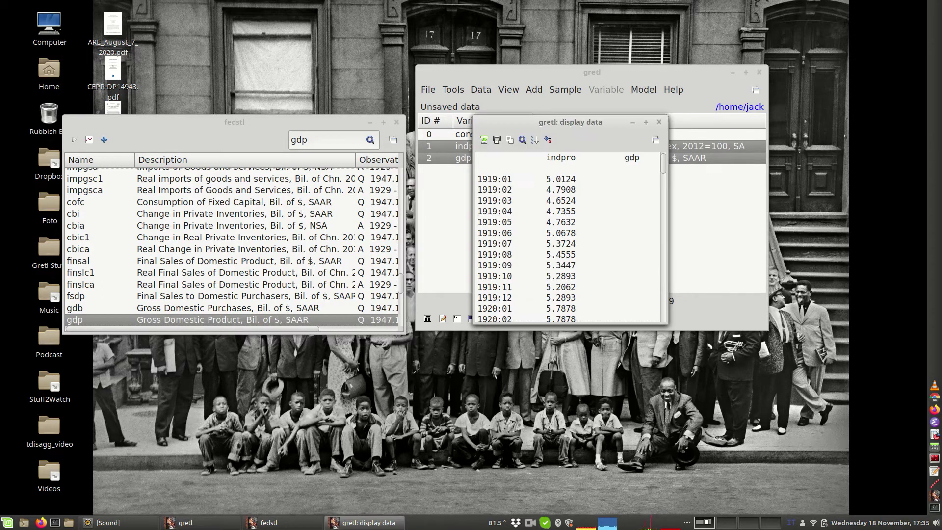
key("ctrl+End")
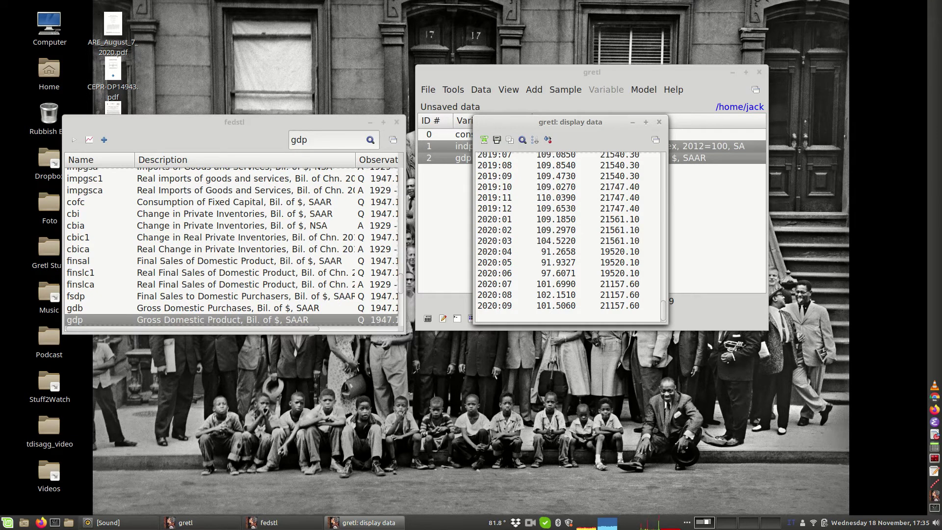
left_click_drag(477, 284, 640, 306)
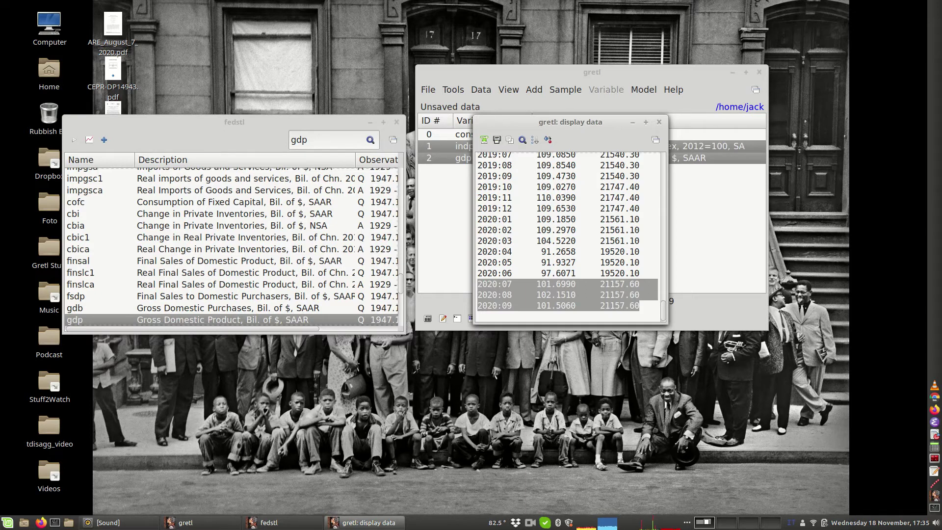
left_click_drag(641, 273, 478, 252)
left_click(564, 265)
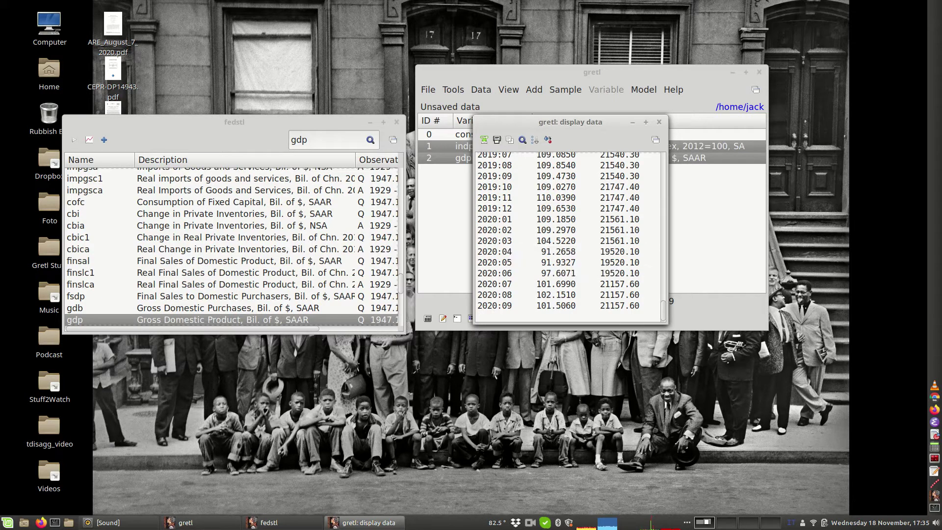
left_click_drag(571, 121, 288, 232)
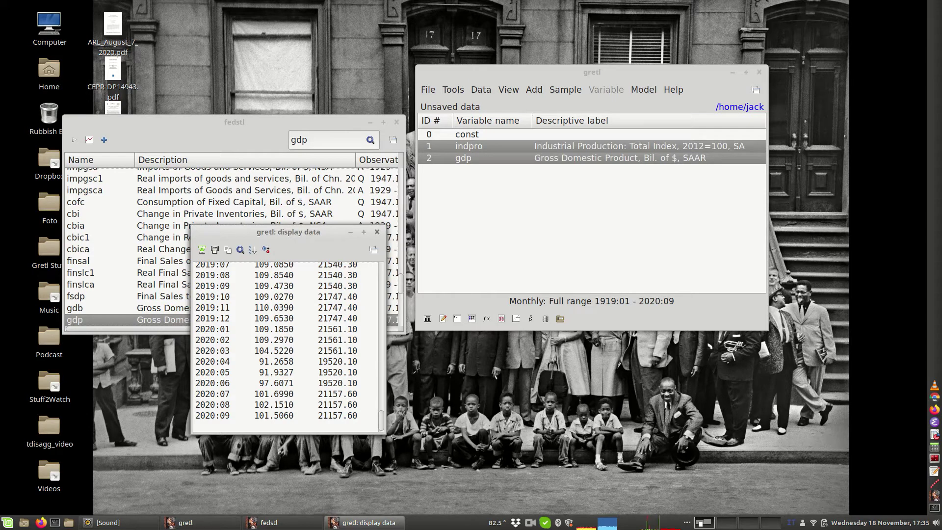
key("Escape")
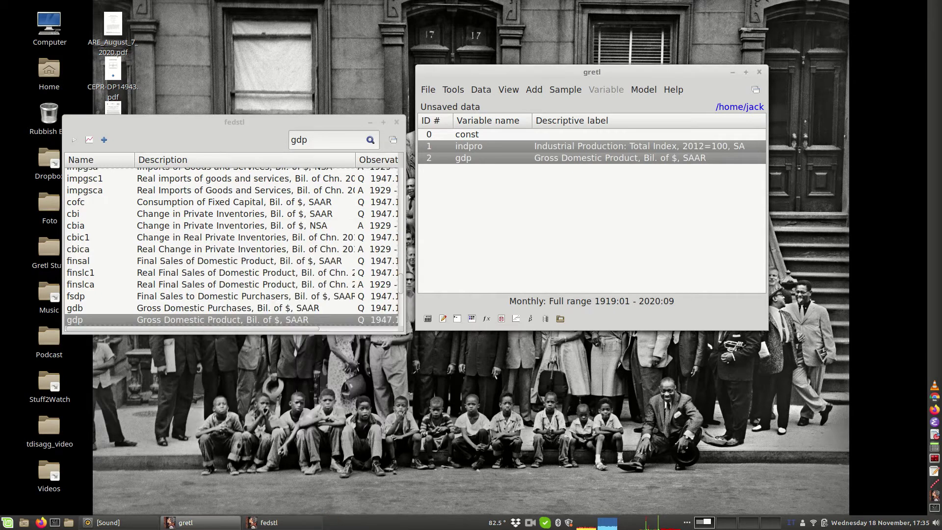
left_click(463, 158)
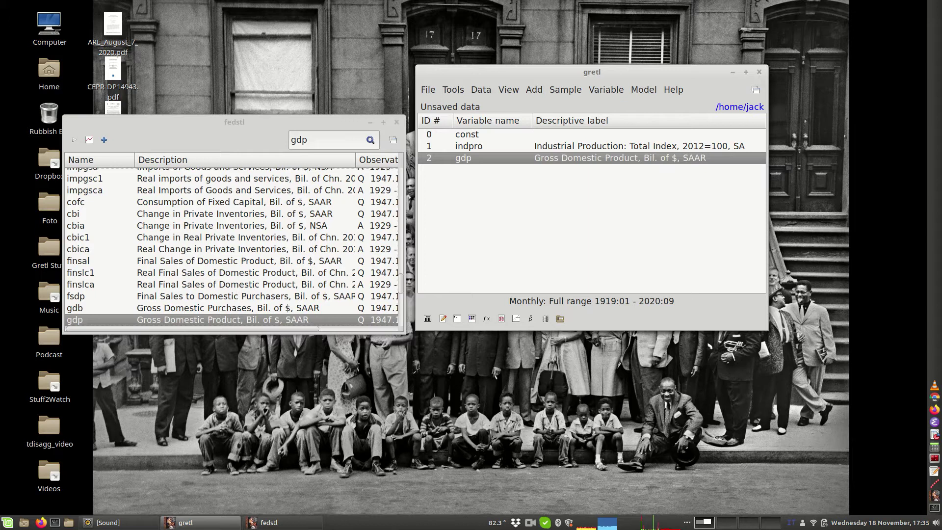
left_click(606, 90)
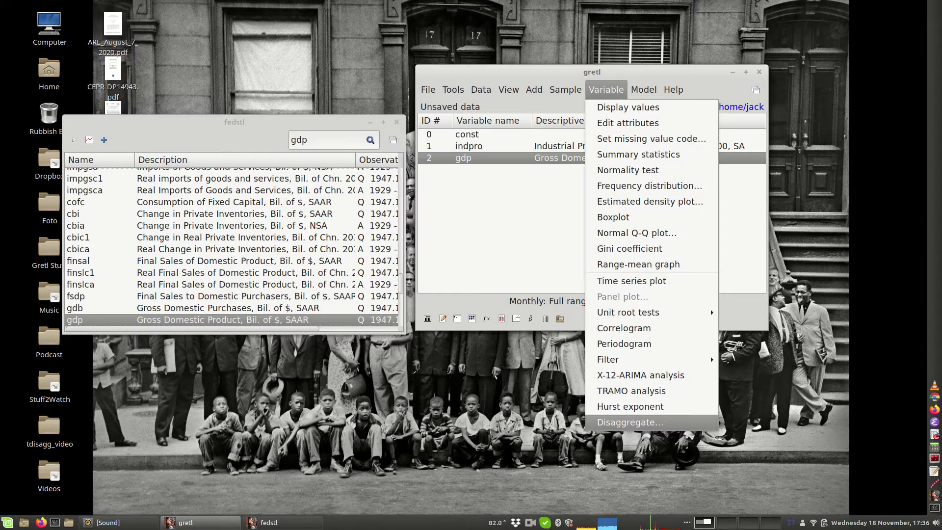
key("Escape")
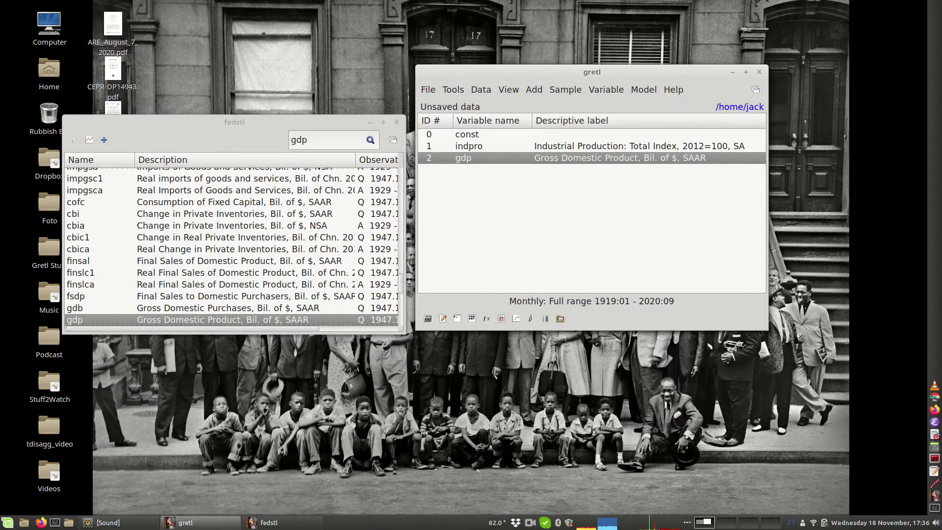
right_click(501, 162)
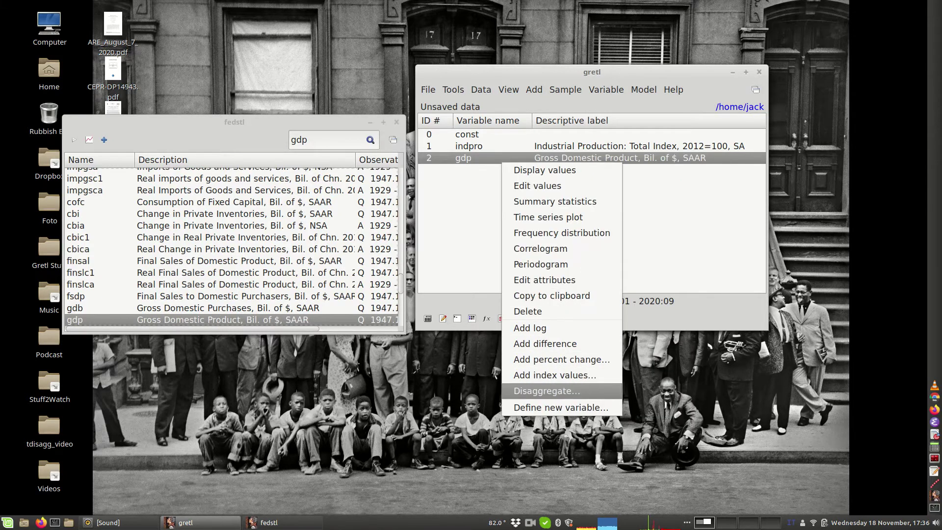
left_click(546, 391)
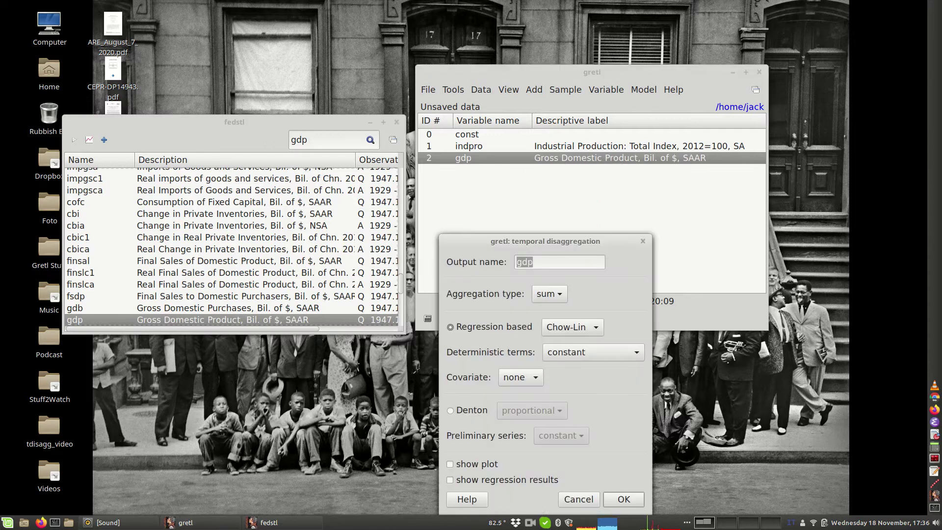
left_click_drag(545, 242, 309, 18)
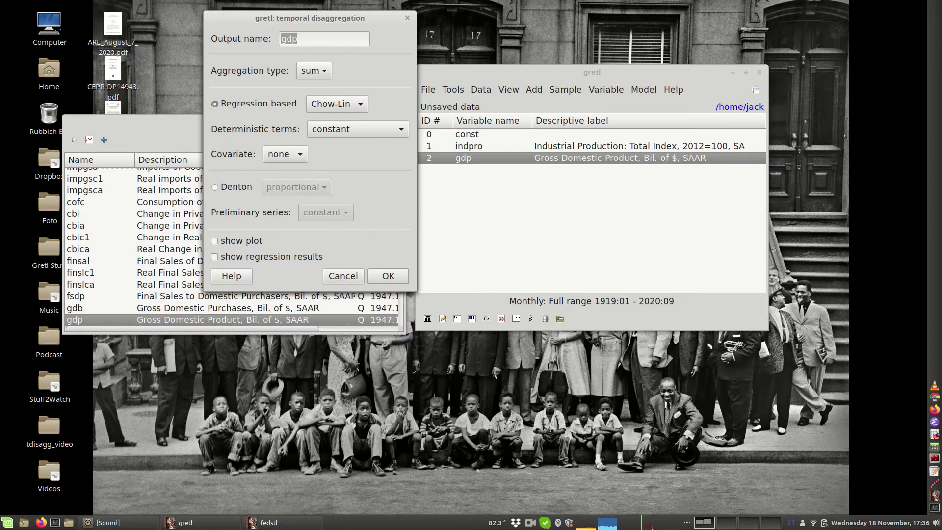
key("End")
Prefix the output name with 'm' to make it mgdp, leaving aggregation type at sum
type("m")
left_click_drag(310, 18, 319, 57)
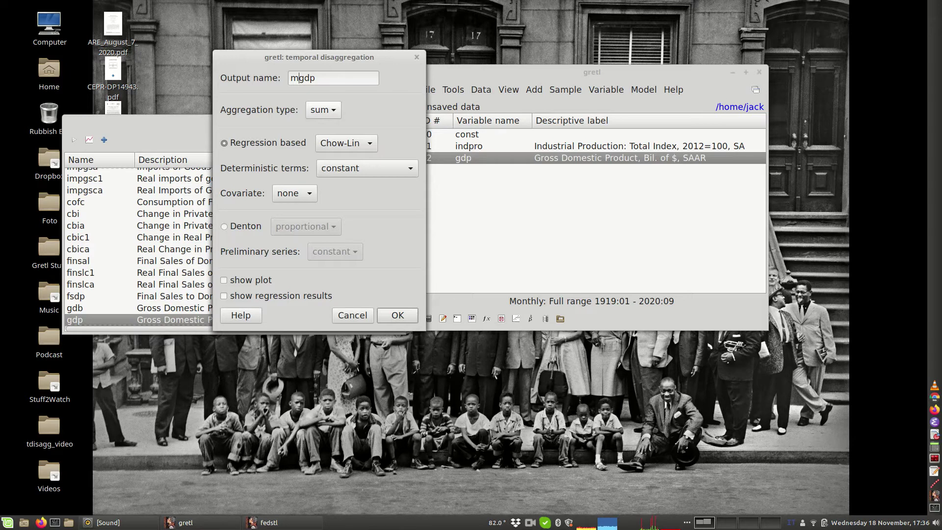
left_click(323, 110)
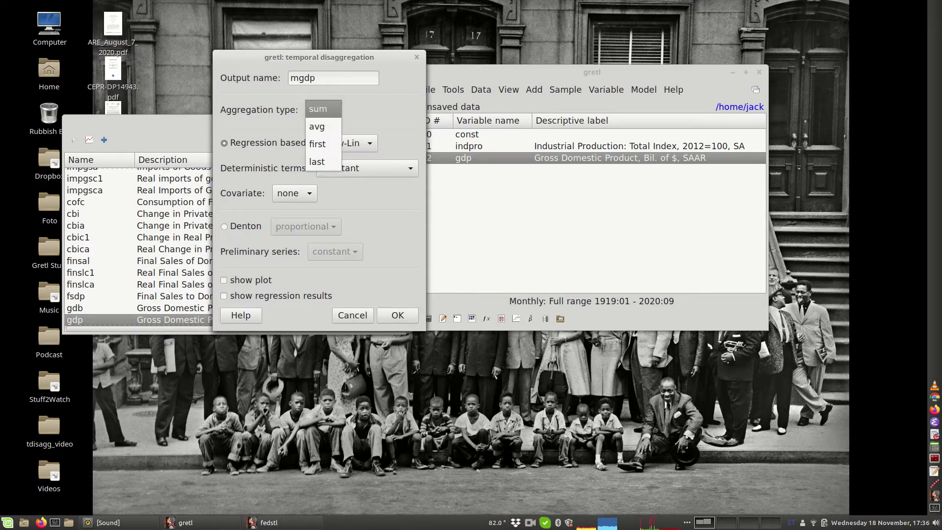
key("Return")
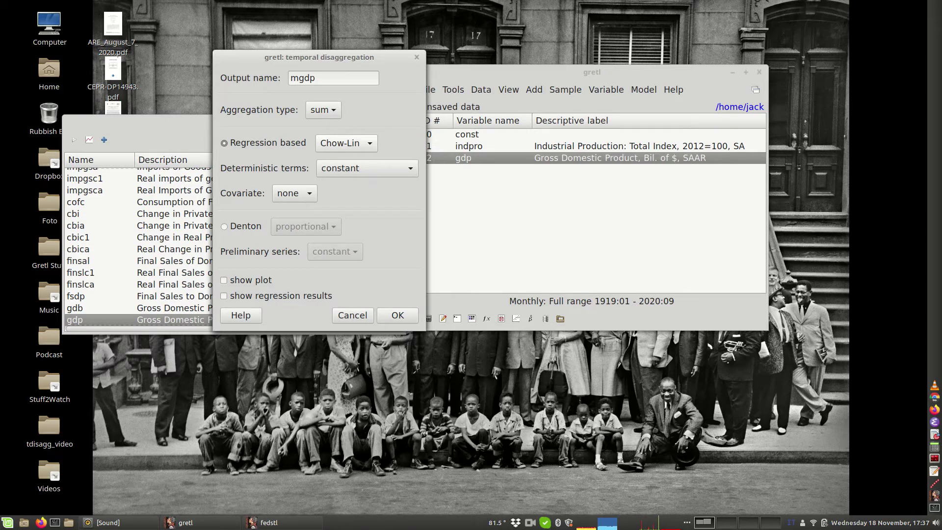
Leave the regression method on Chow-Lin and select indpro as the covariate
left_click(346, 144)
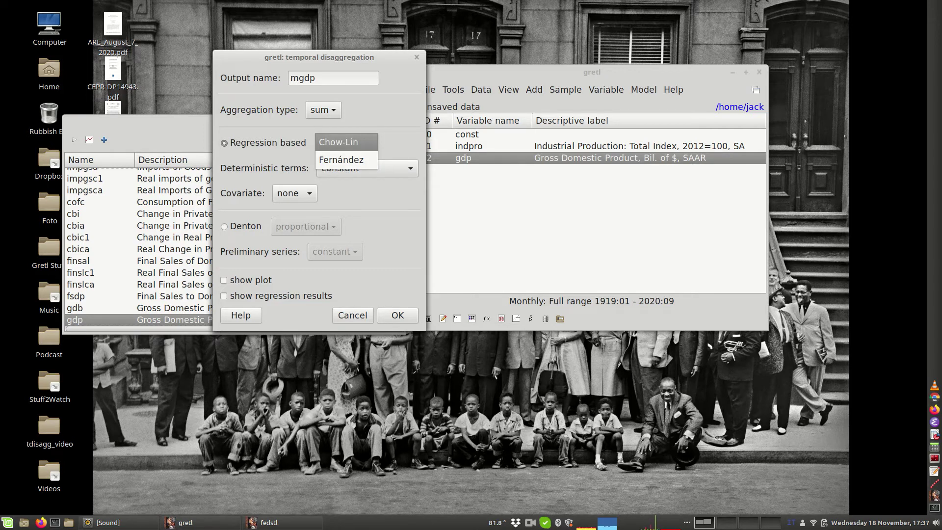
key("Escape")
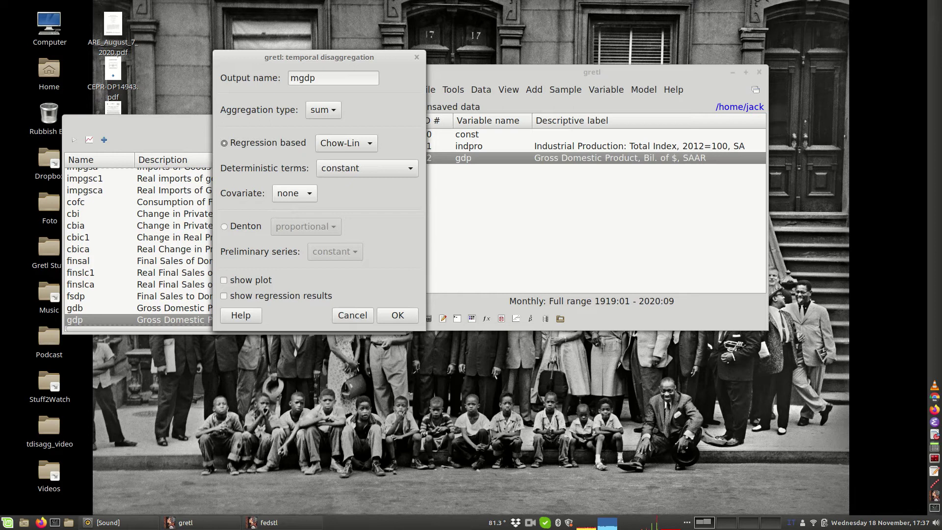
left_click(294, 193)
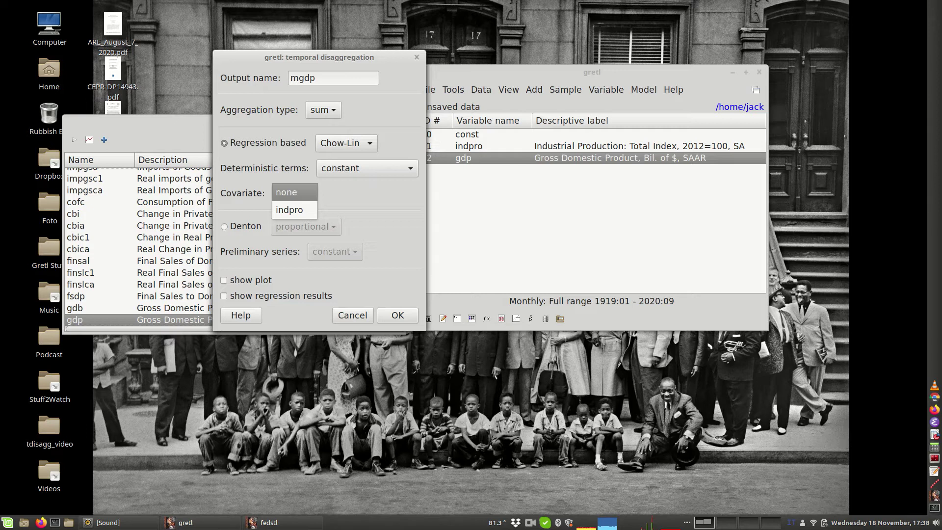
key("Down")
key("Return")
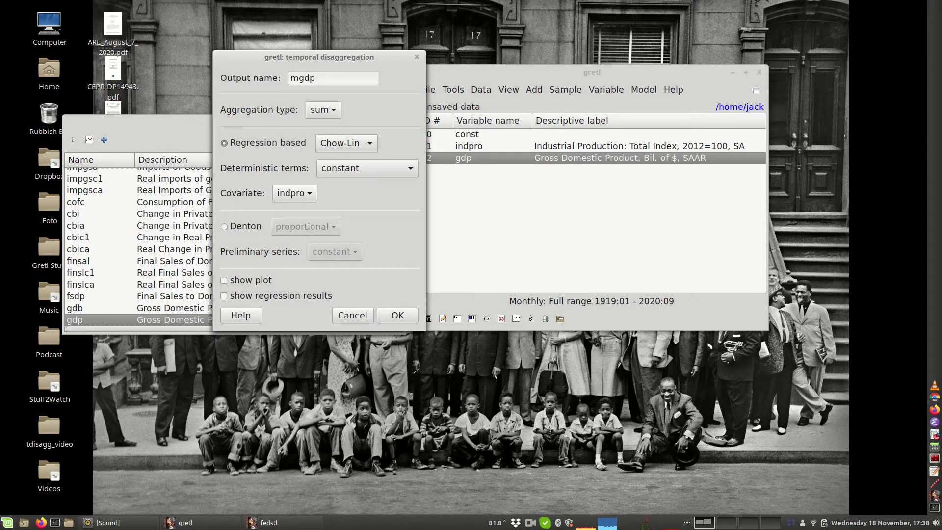
Try Denton with indpro as preliminary series, then revert to Chow-Lin and create mgdp
left_click(225, 227)
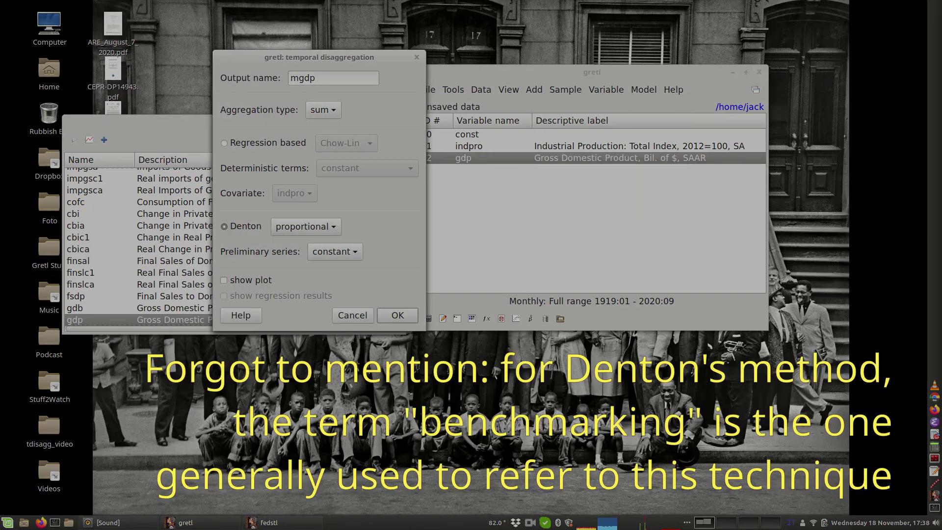
left_click(335, 251)
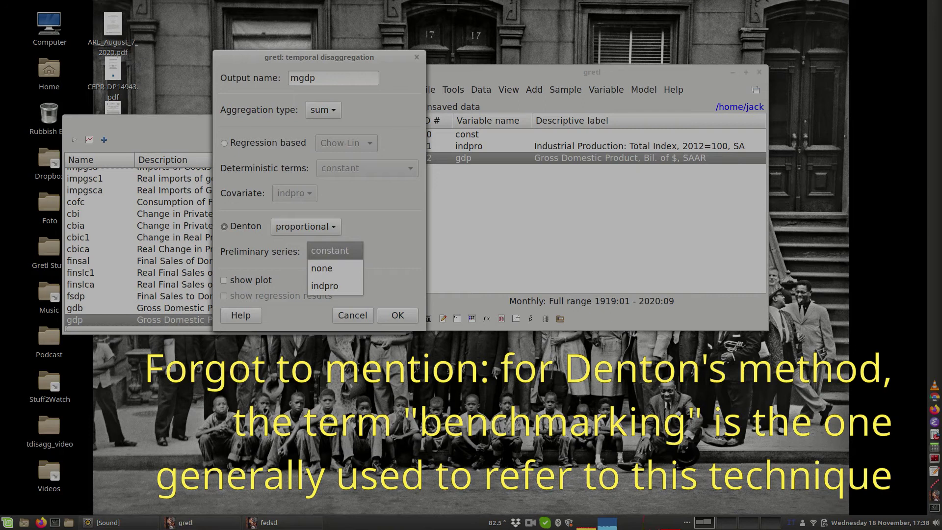
left_click(331, 285)
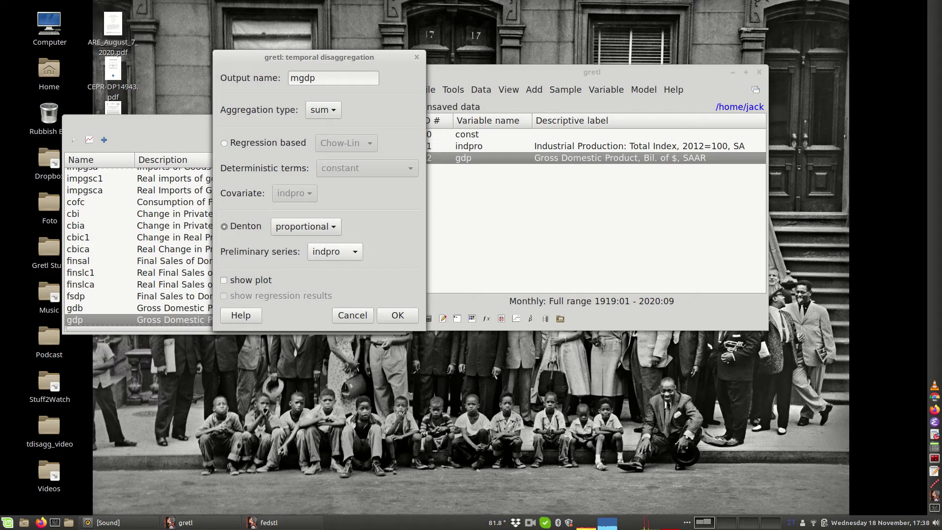
left_click(224, 143)
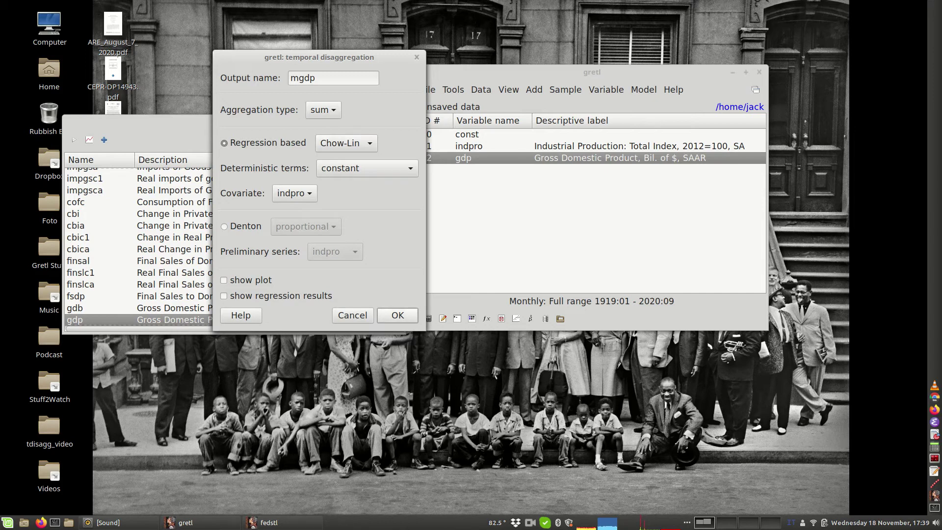
left_click(397, 315)
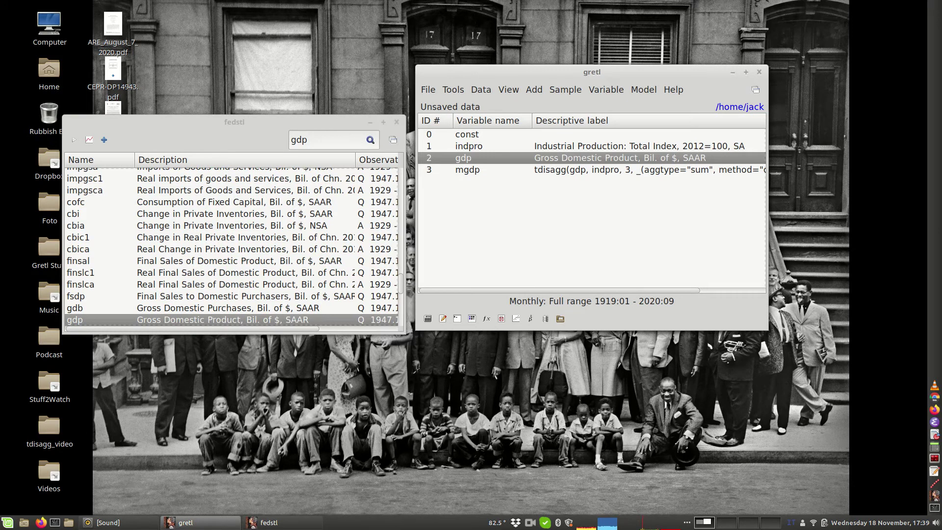
Widen the main window and display the values of gdp and mgdp together
left_click_drag(415, 204, 223, 204)
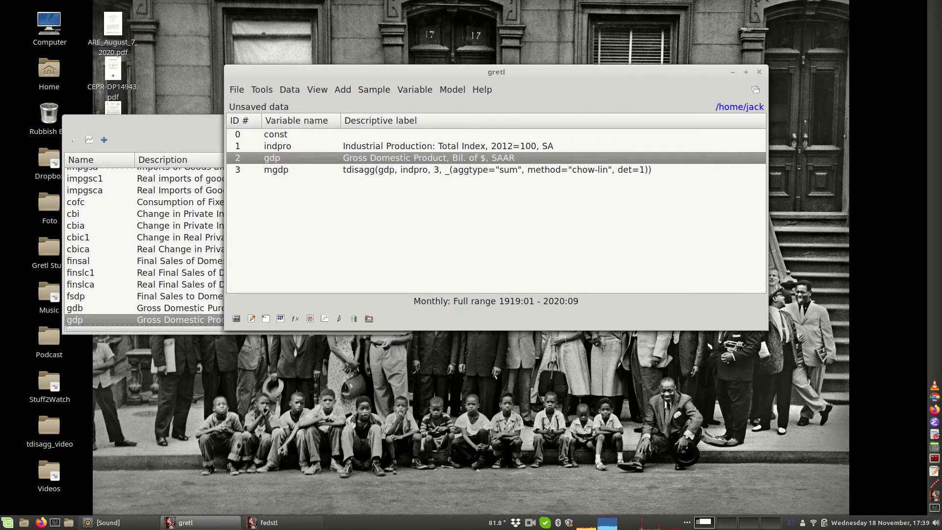
left_click(276, 169, "ctrl")
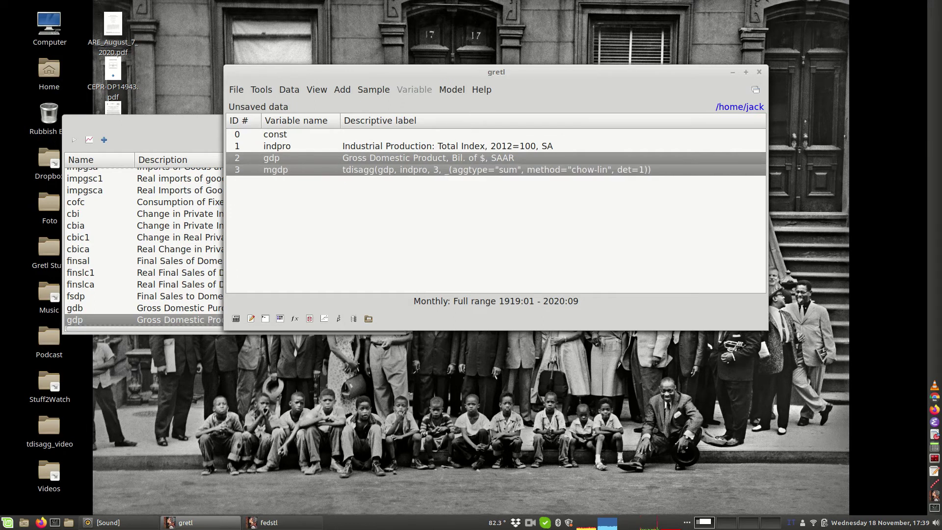
key("Return")
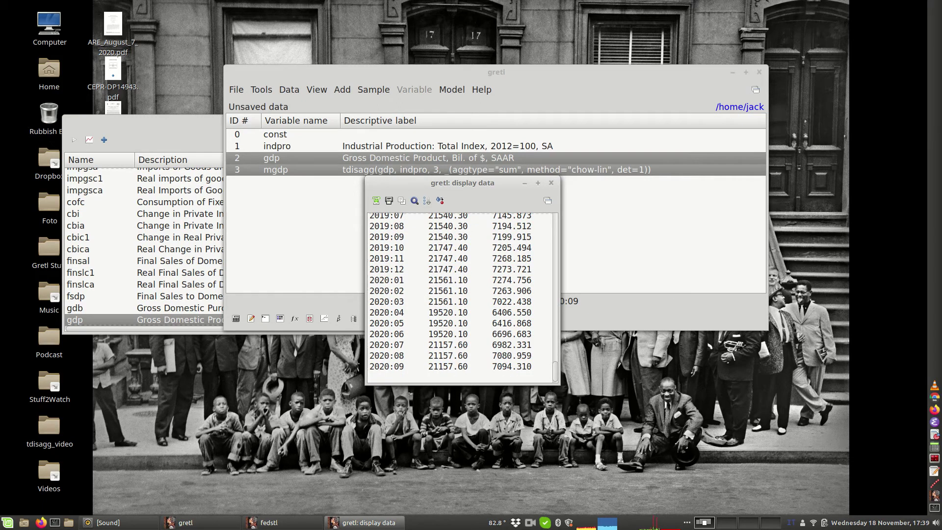
Inspect the 2020:09 gdp and mgdp values, then close the data listing
left_click_drag(428, 344, 531, 367)
left_click(532, 367)
left_click_drag(428, 366, 468, 366)
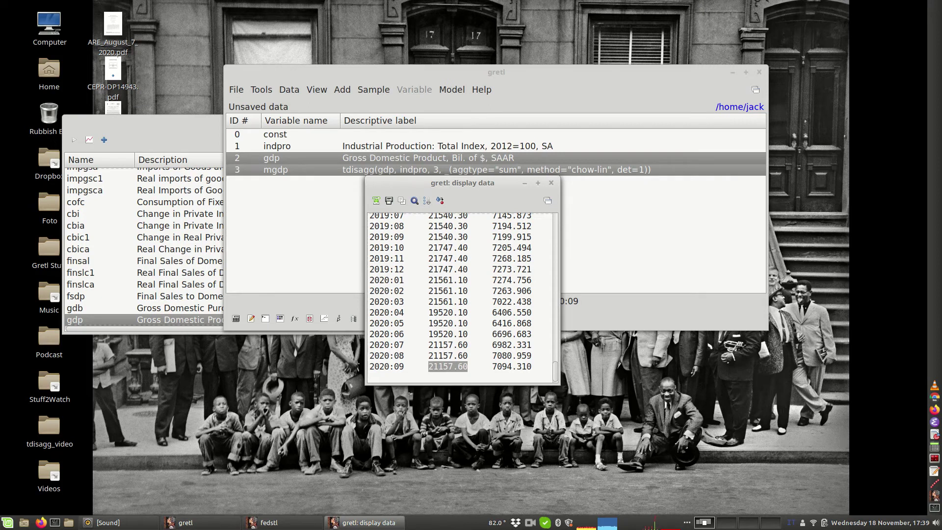
left_click(492, 345)
left_click_drag(492, 344, 531, 366)
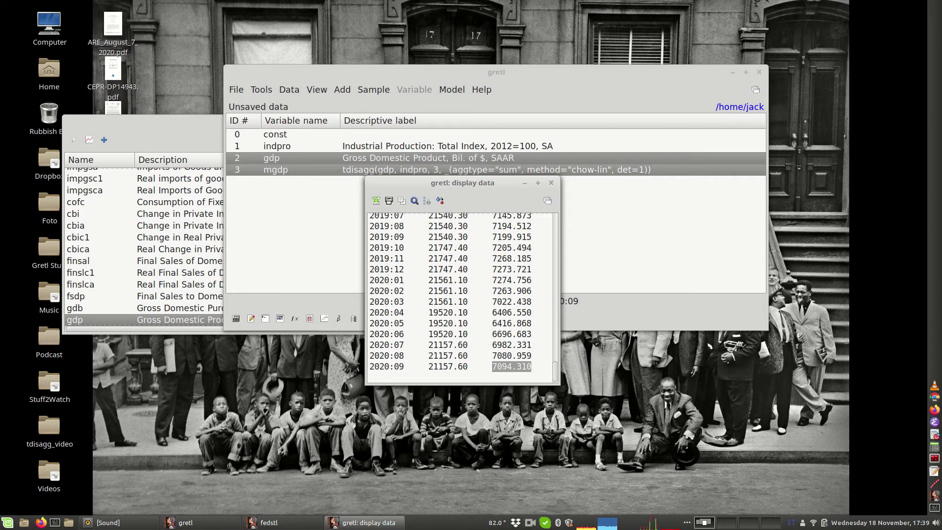
key("Escape")
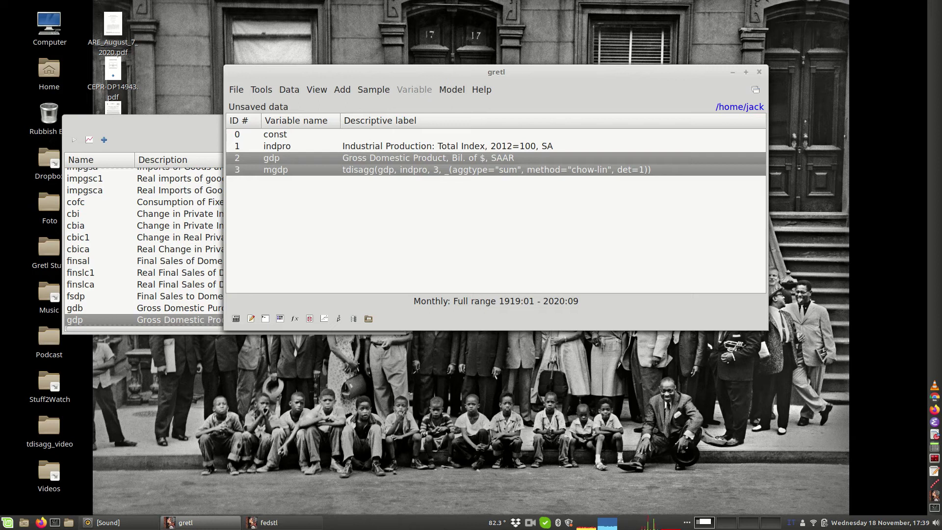
Select gdp and open its temporal disaggregation settings
left_click(277, 146)
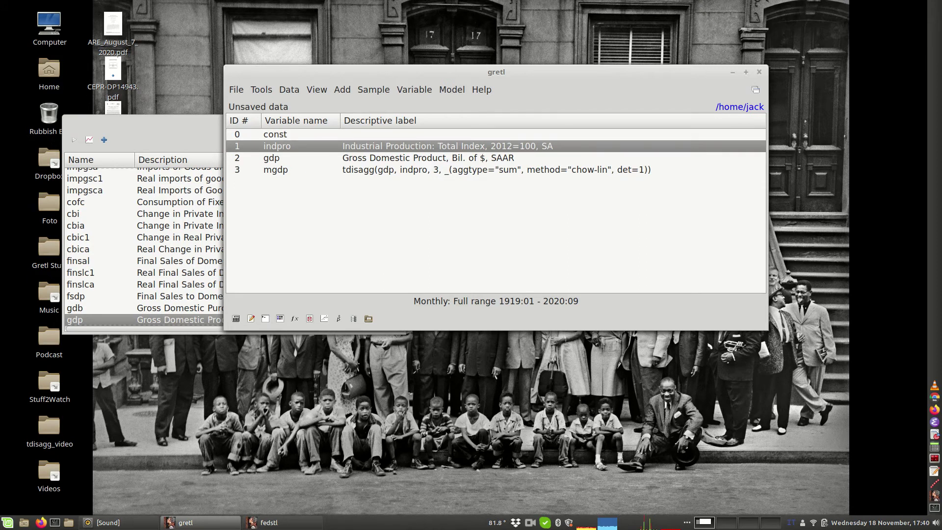
left_click(272, 158)
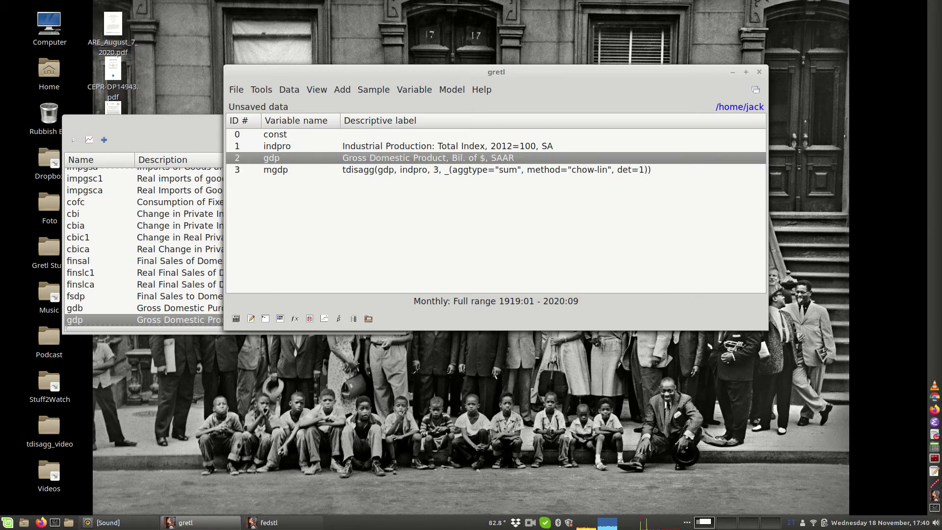
left_click(414, 90)
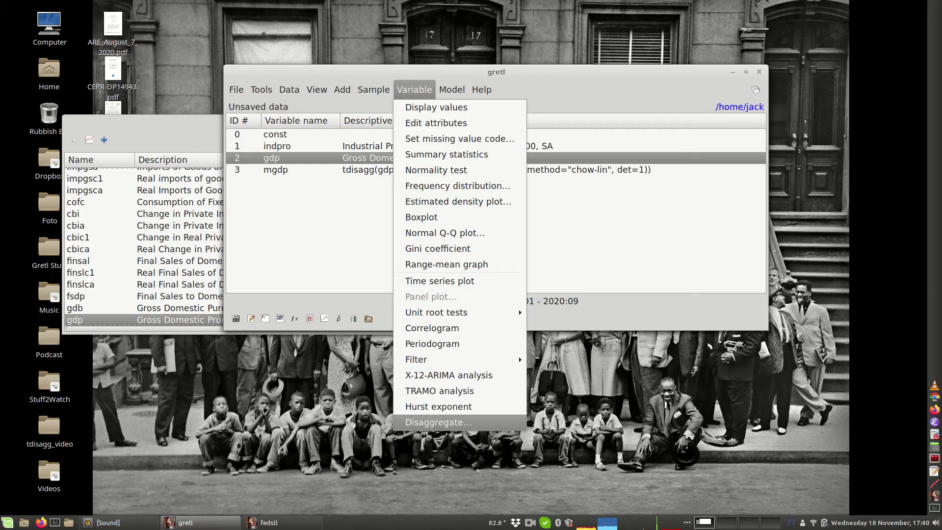
key("Return")
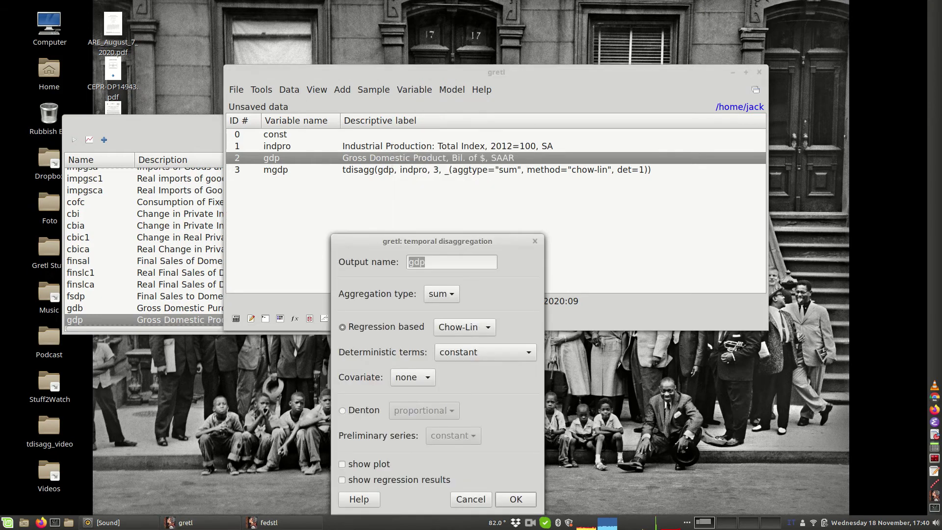
Name the output mgdp, enable the comparison plot, use indpro as covariate, and run
key("Home")
type("m")
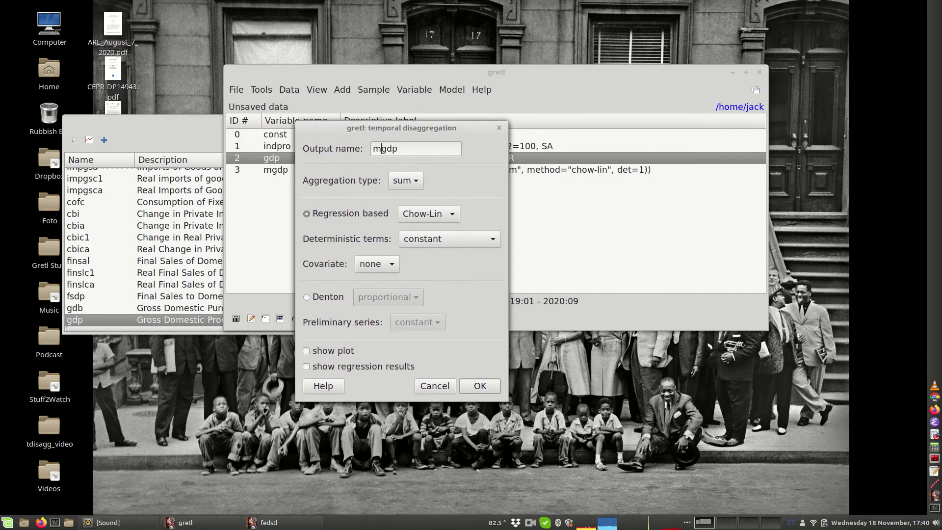
left_click(306, 351)
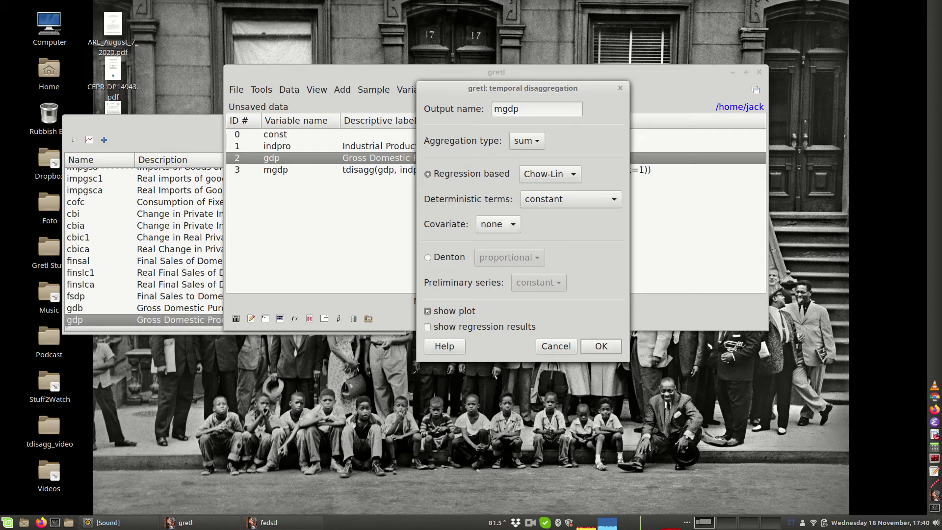
left_click(498, 224)
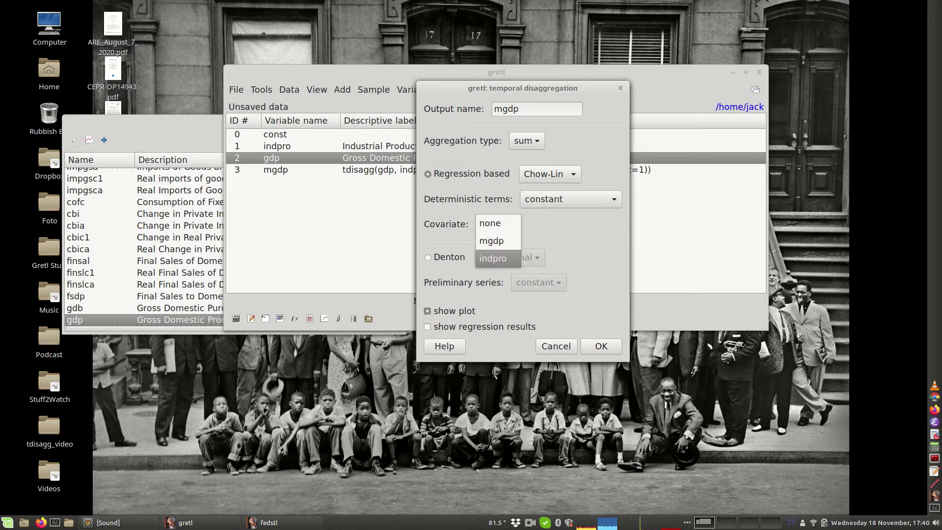
left_click(492, 258)
left_click(601, 345)
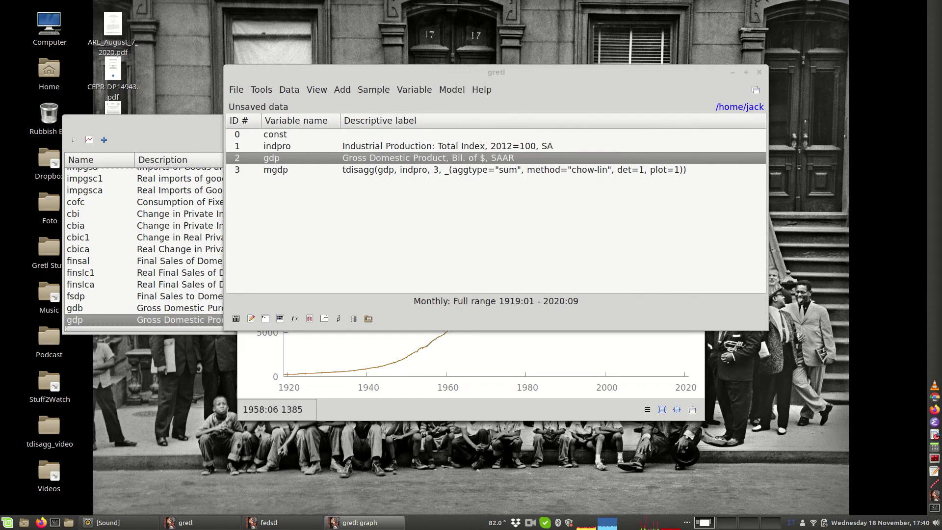
Bring the Chow-Lin comparison plot forward, zoom into 1978–1983, then close it
left_click_drag(422, 72, 260, 239)
left_click_drag(530, 117, 639, 66)
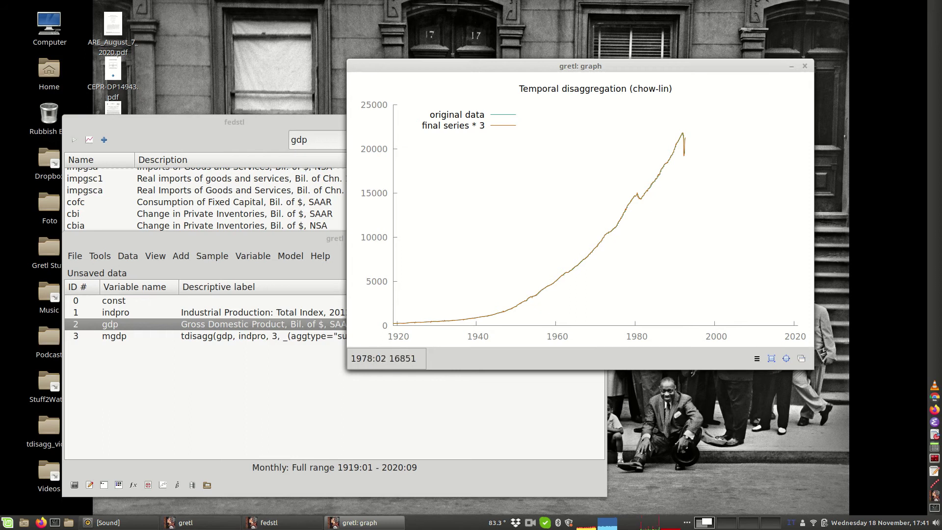
left_click_drag(627, 66, 409, 88)
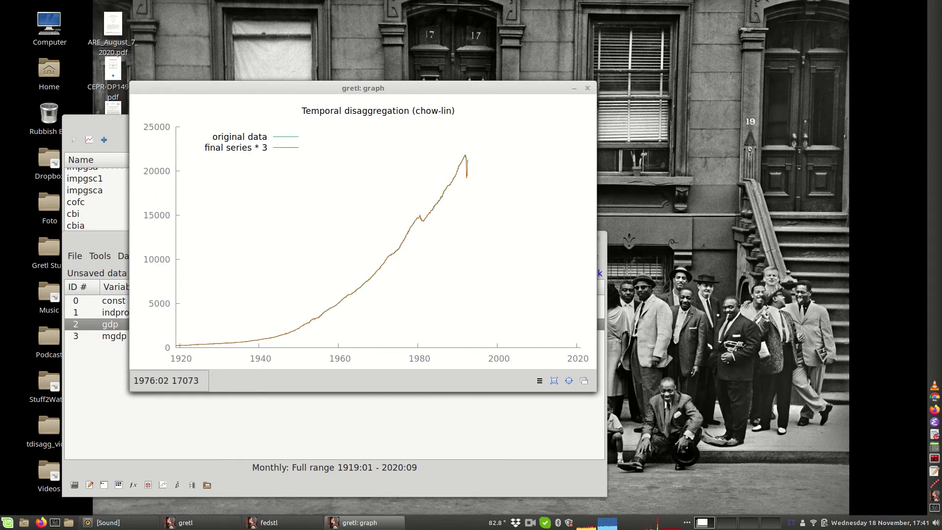
right_click(404, 198)
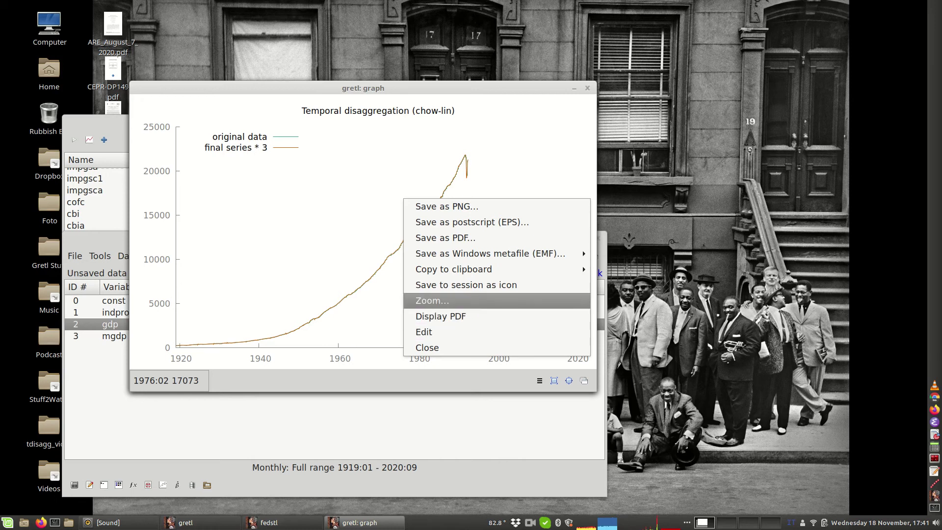
left_click(431, 301)
left_click_drag(411, 206, 431, 227)
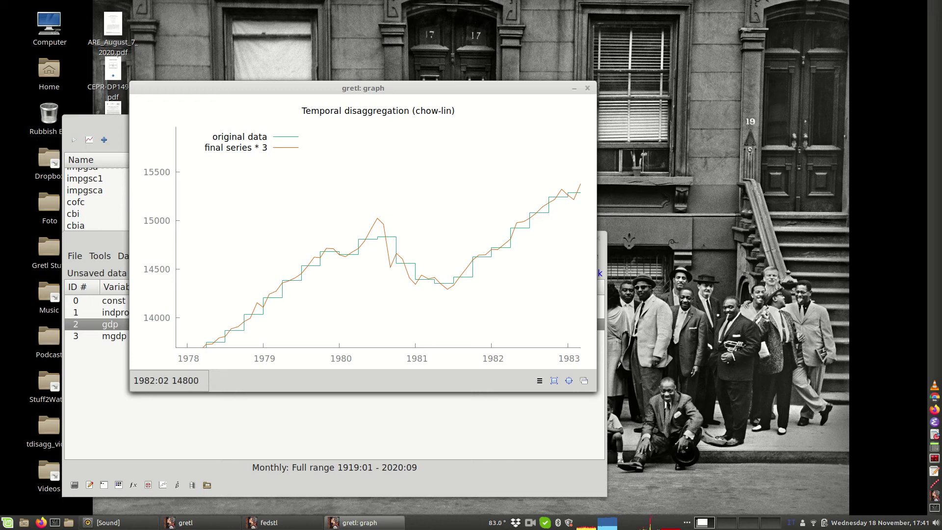
left_click(587, 89)
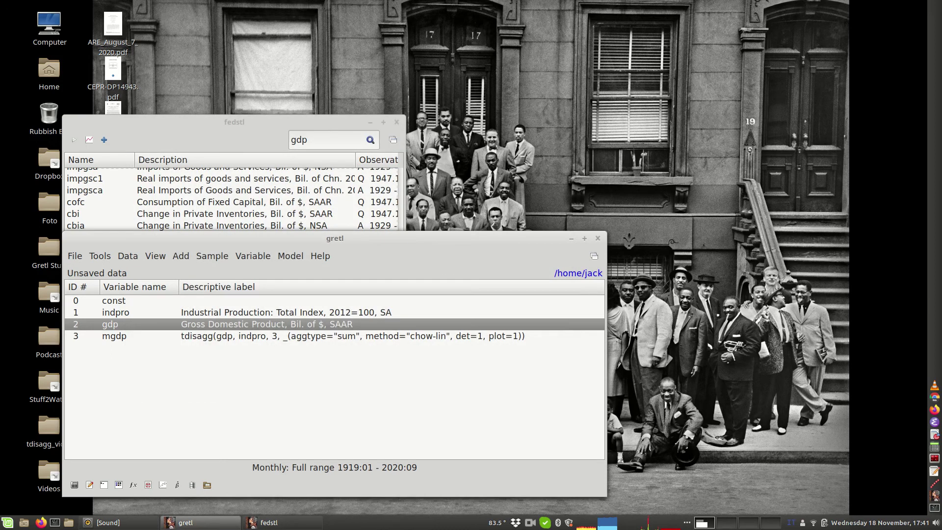
Open Help from the Disaggregate dialog and follow the link to User's Guide Chapter 9
left_click_drag(373, 238, 414, 163)
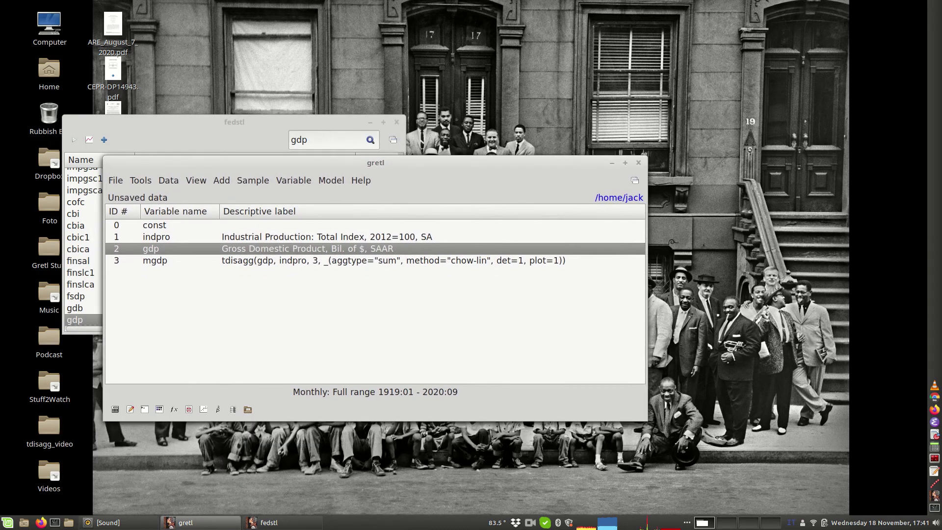
left_click(331, 180)
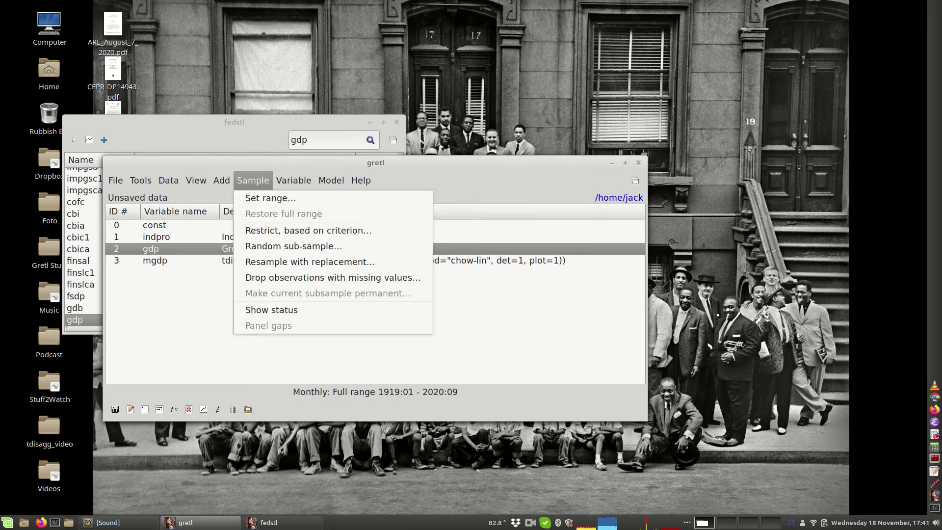
left_click(318, 507)
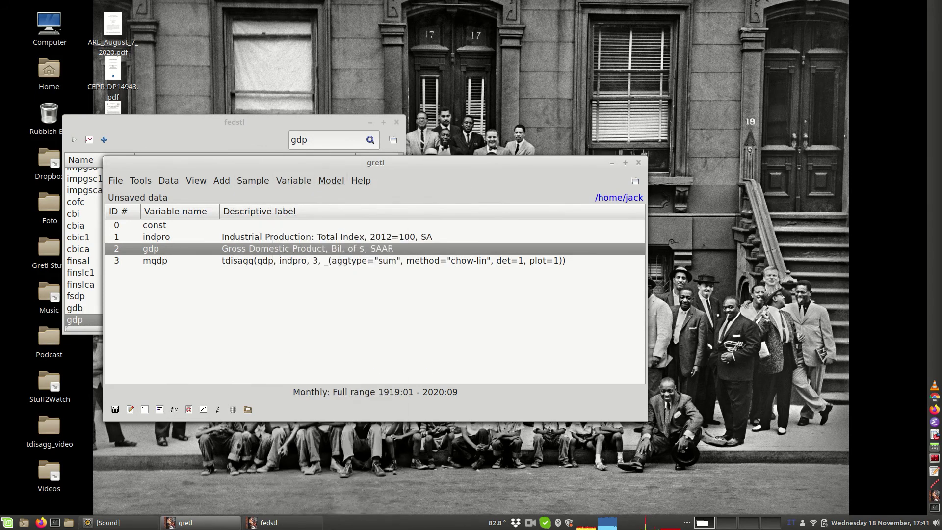
left_click_drag(307, 241, 493, 55)
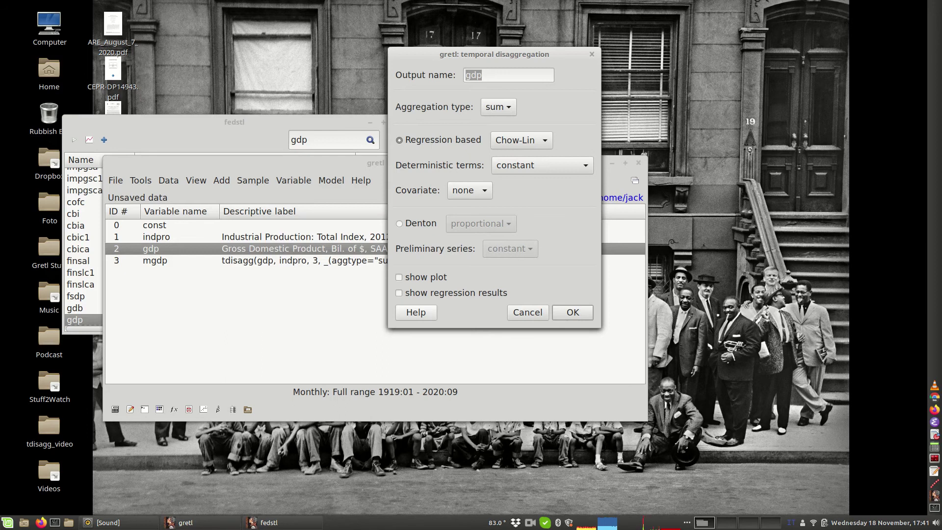
left_click(415, 312)
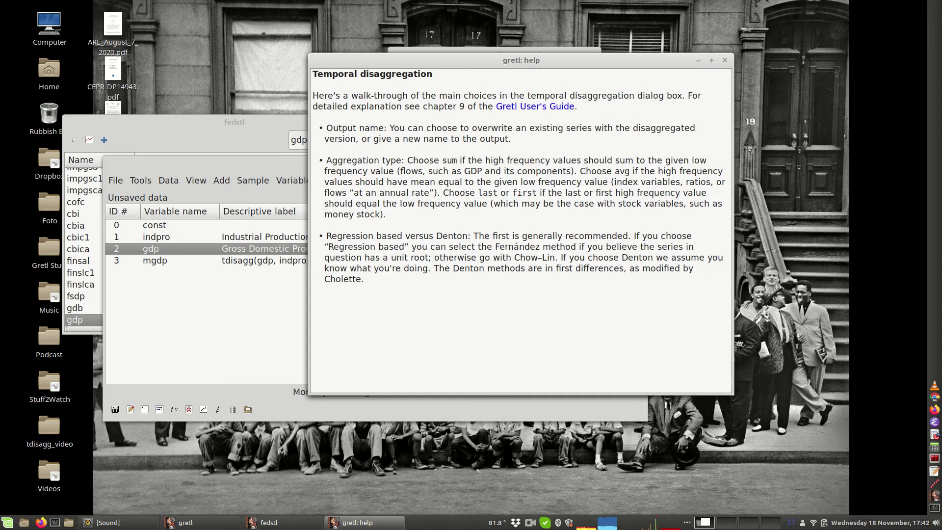
left_click(534, 106)
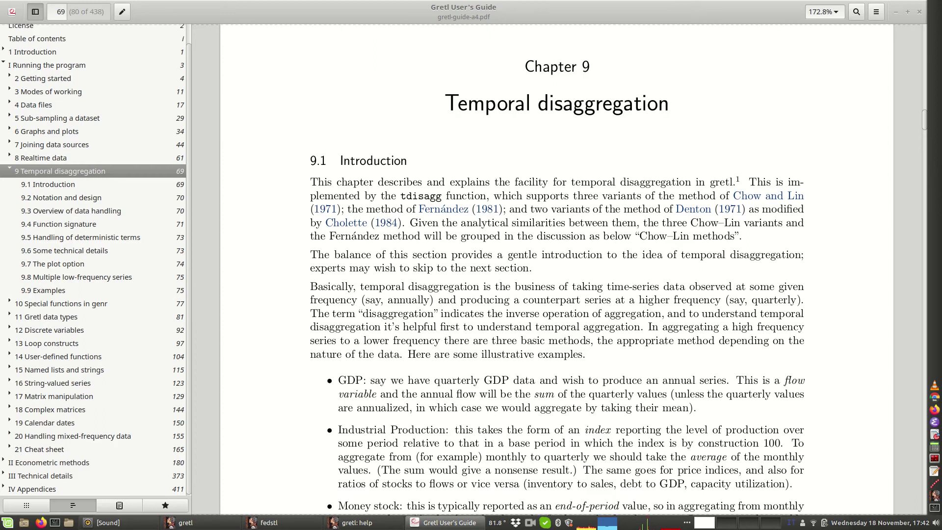
Scroll through Chapter 9 from section 9.1 to 9.9 Examples on page 75
scroll(557, 270, "down", 15)
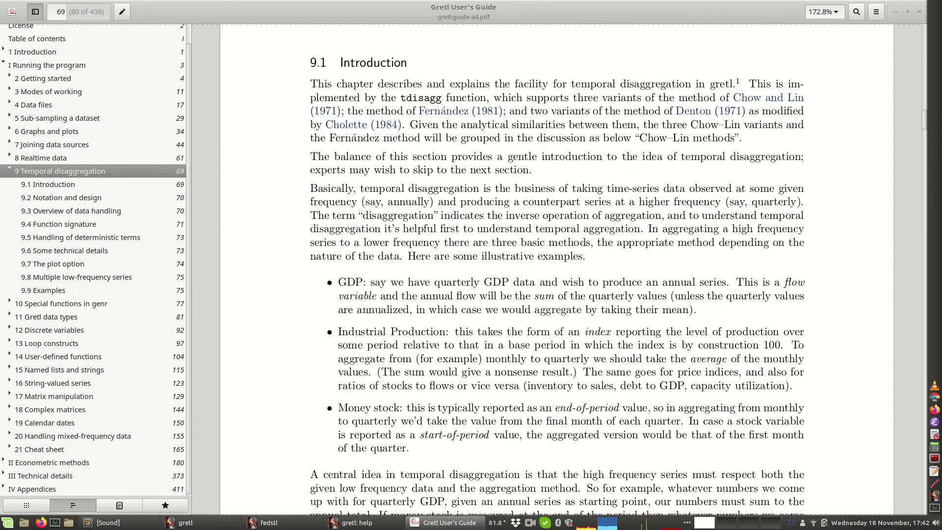
scroll(557, 270, "down", 15)
scroll(557, 269, "down", 15)
scroll(556, 267, "down", 12)
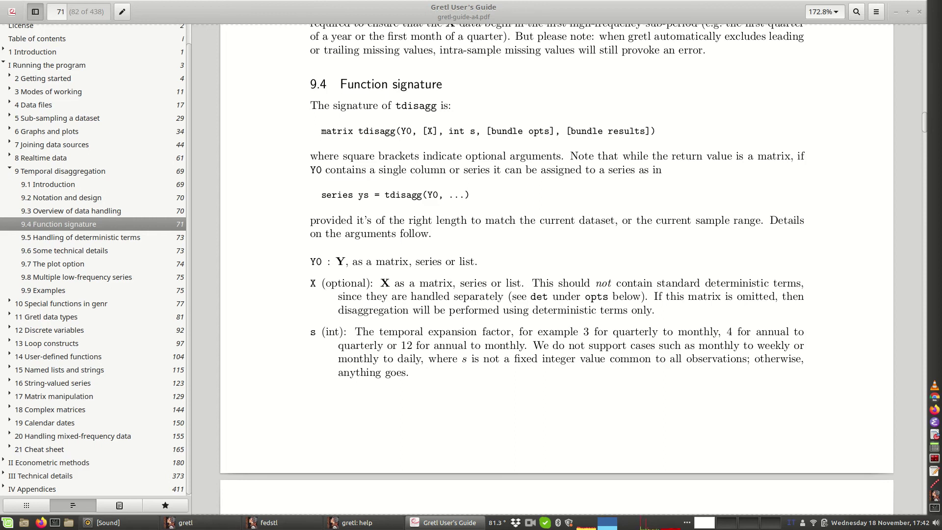
scroll(556, 270, "down", 10)
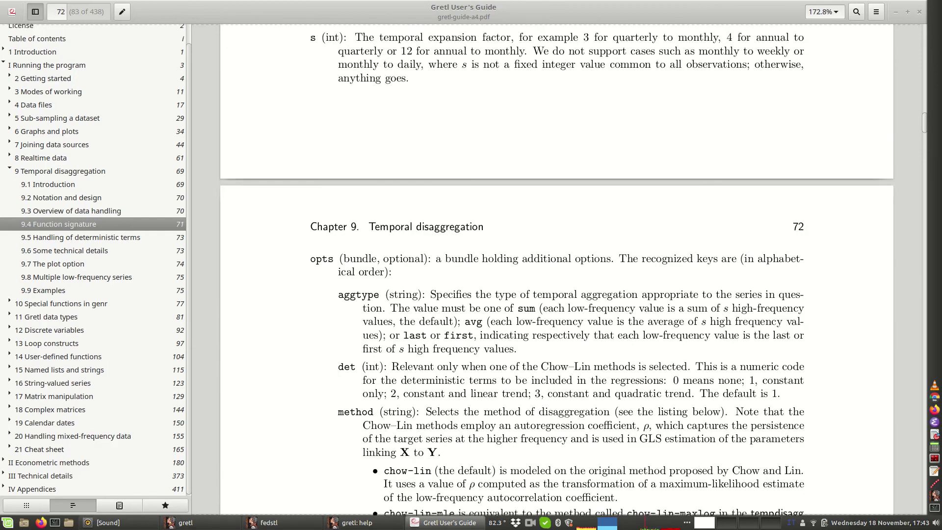
scroll(556, 270, "down", 15)
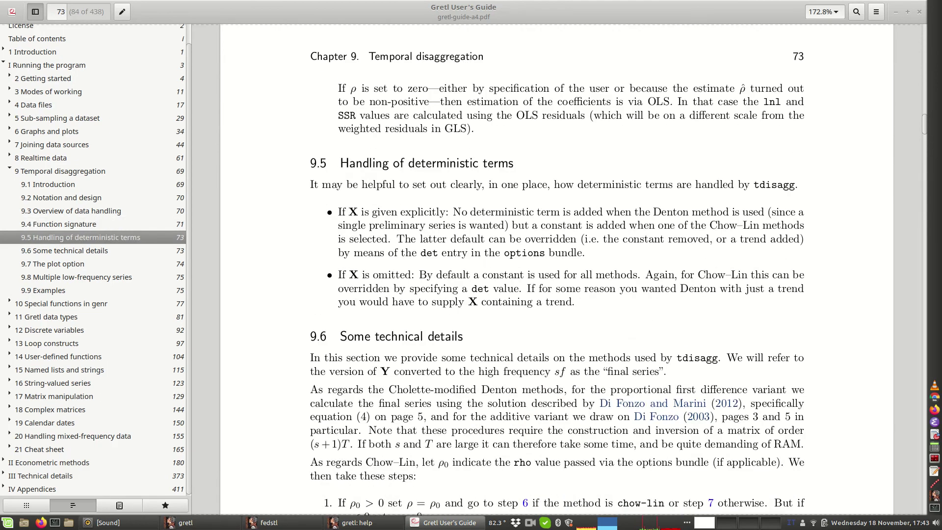
scroll(556, 270, "down", 10)
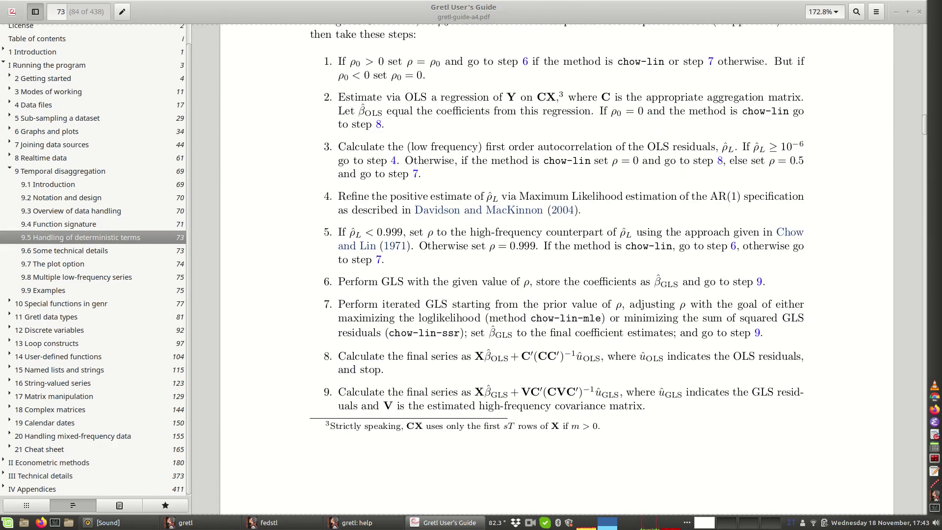
scroll(557, 270, "down", 7)
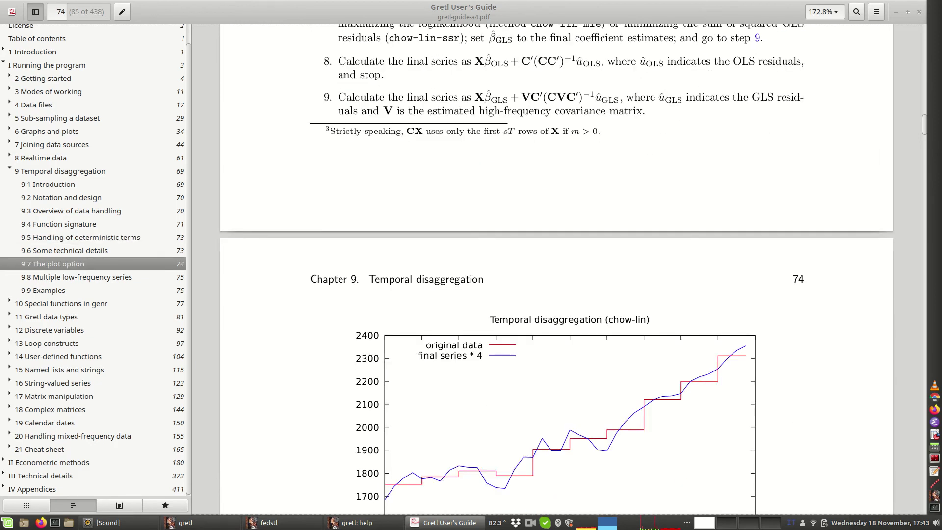
scroll(556, 269, "down", 9)
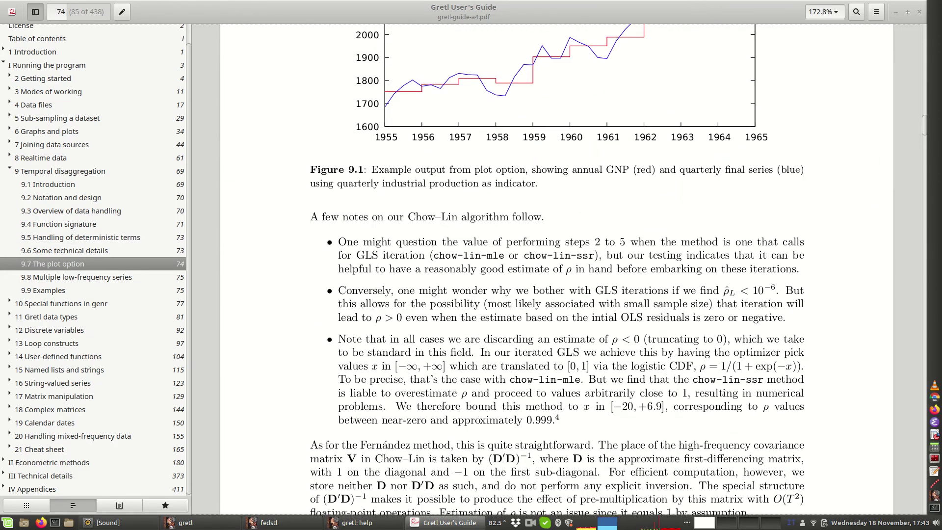
scroll(556, 270, "down", 2)
scroll(556, 270, "down", 4)
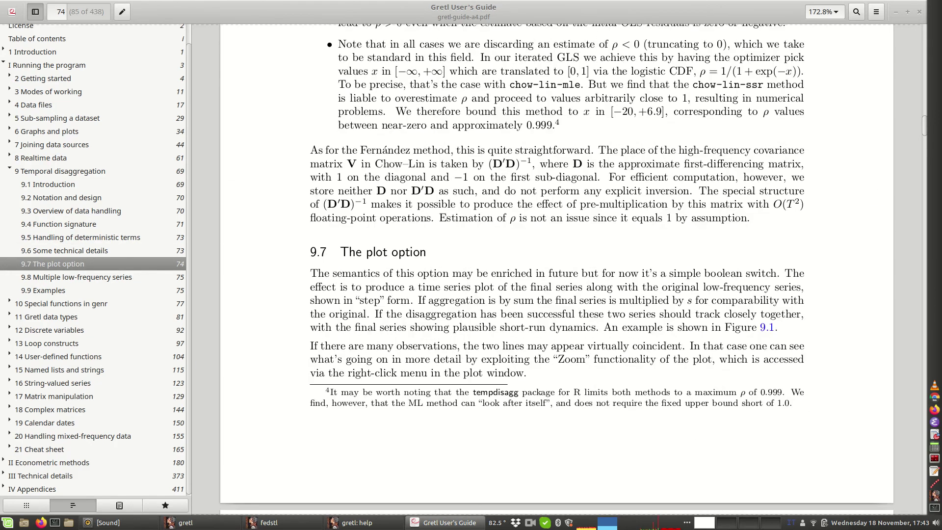
scroll(556, 270, "down", 8)
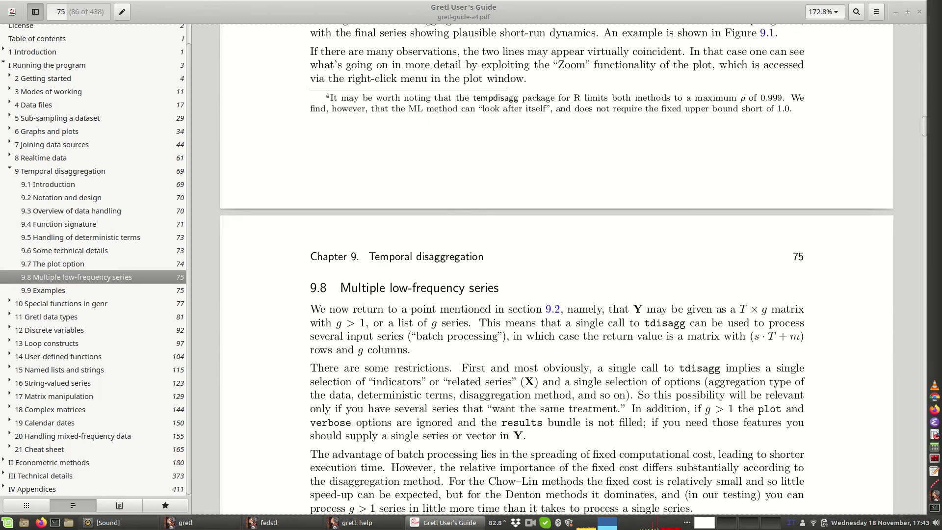
scroll(556, 270, "down", 4)
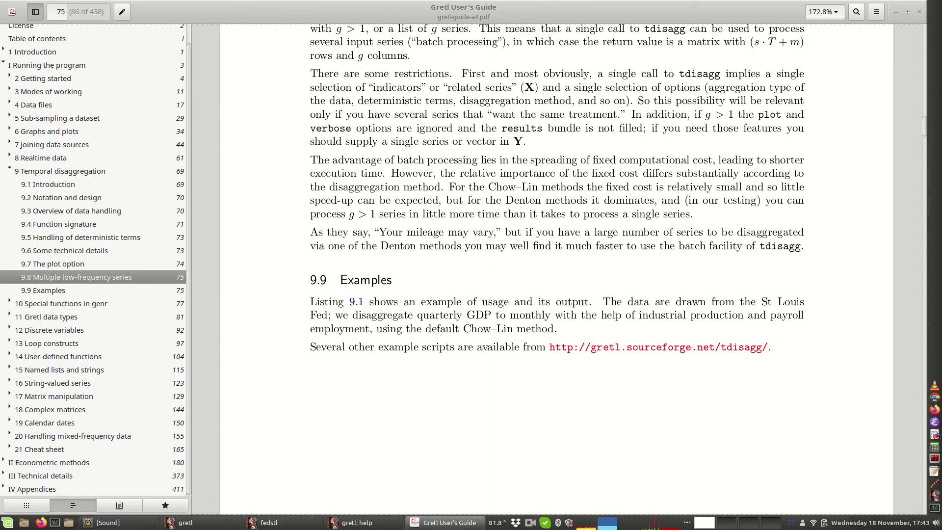
Close the User's Guide, the disaggregation help and the temporal disaggregation dialog unchanged, then reposition the dataset window
key("ctrl+w")
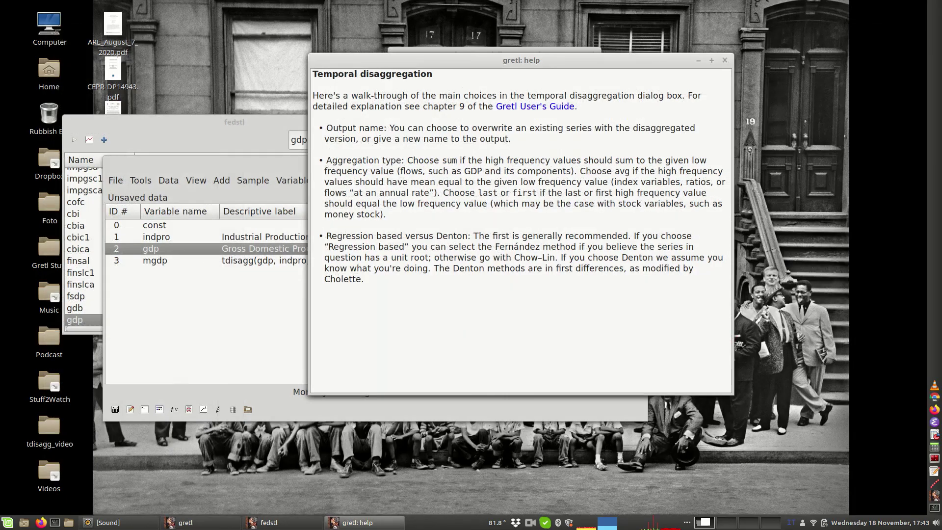
key("Escape")
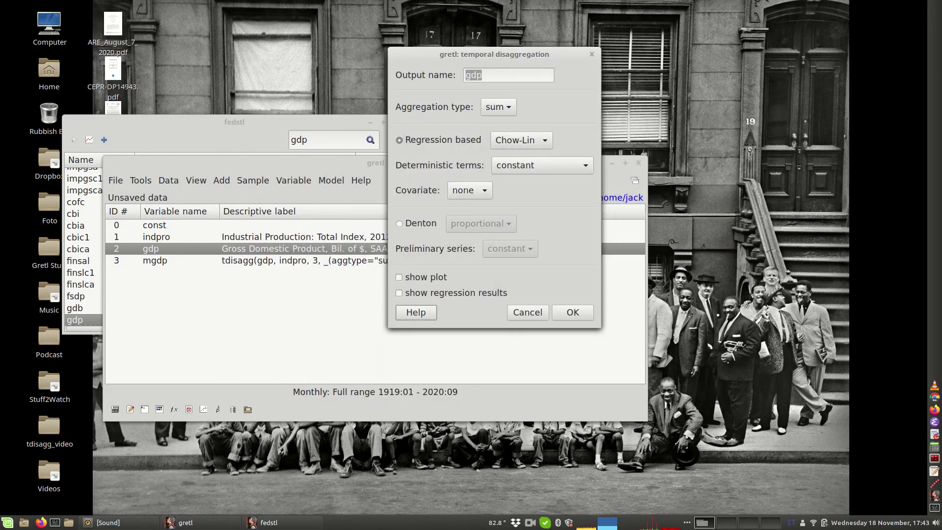
left_click(528, 312)
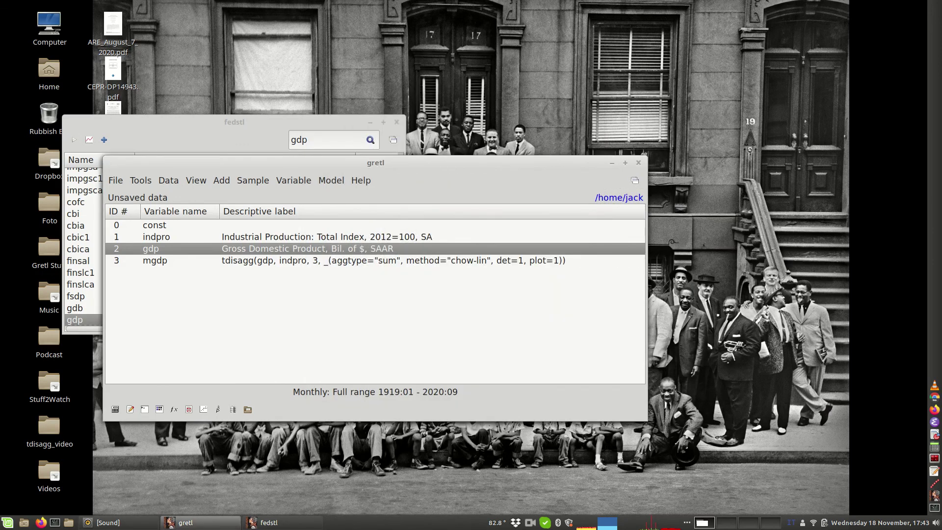
left_click_drag(375, 162, 516, 75)
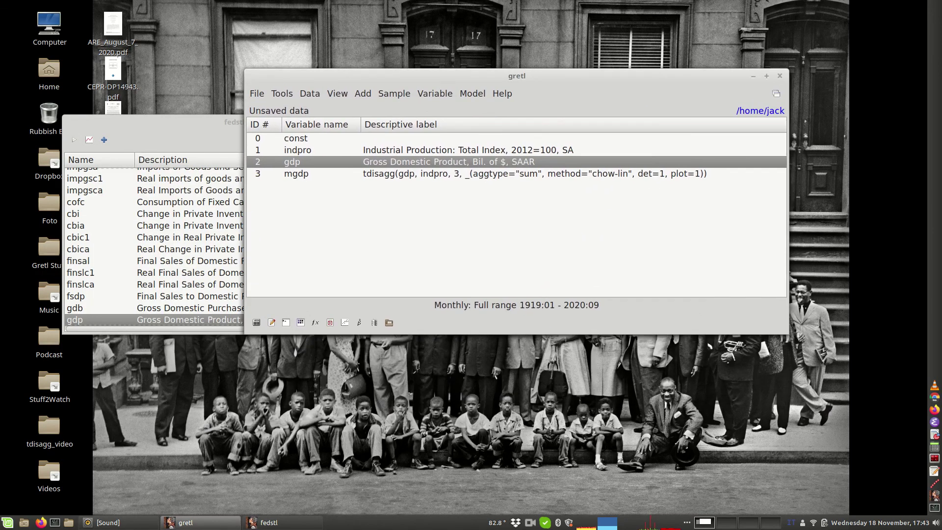